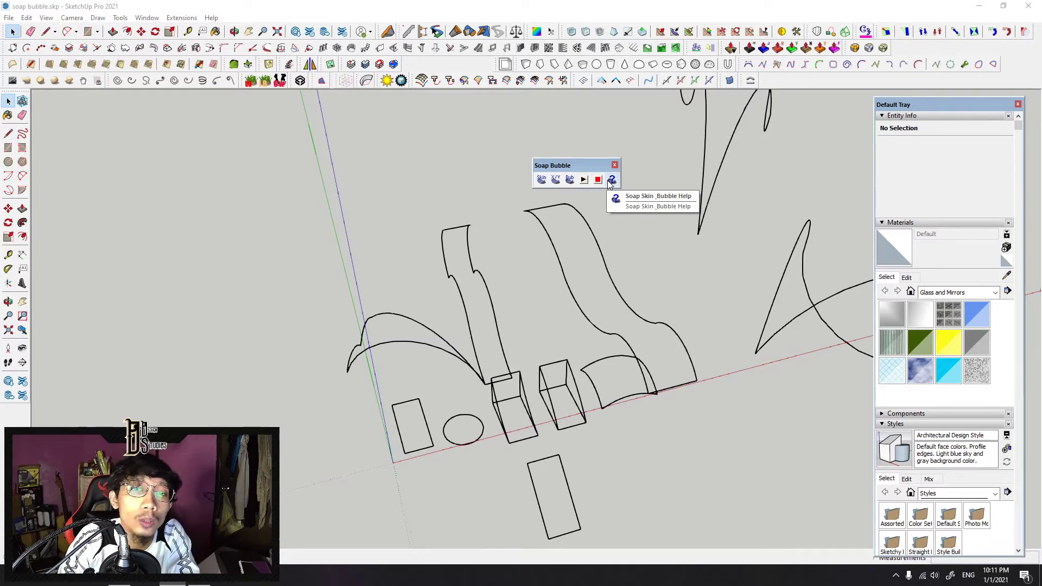
Open the Soap Skin & Bubble help page in Chrome and scroll through the tool descriptions
click(609, 182)
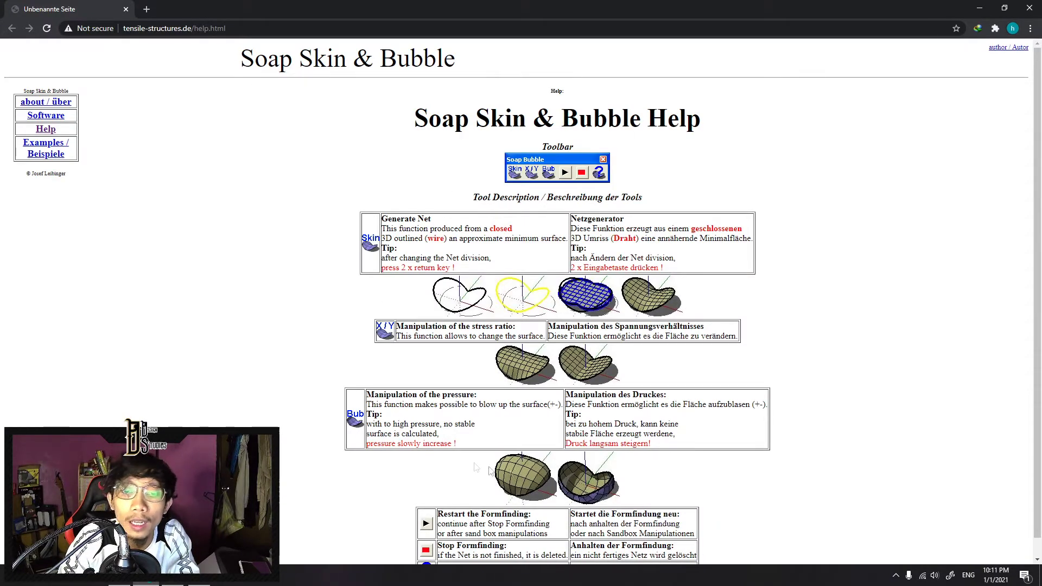
scroll(530, 251, down, 1)
scroll(530, 251, up, 1)
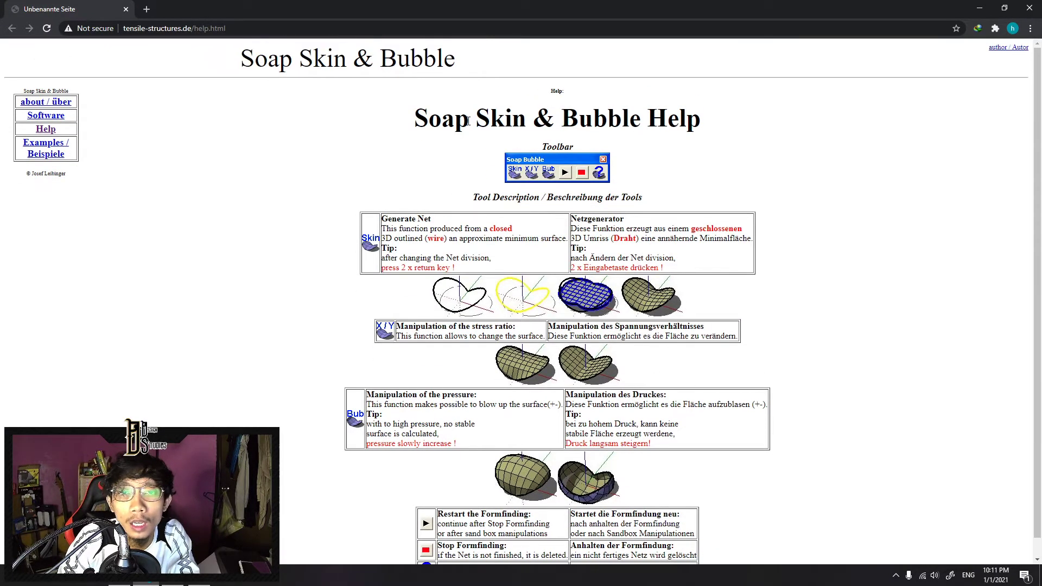
scroll(534, 244, down, 1)
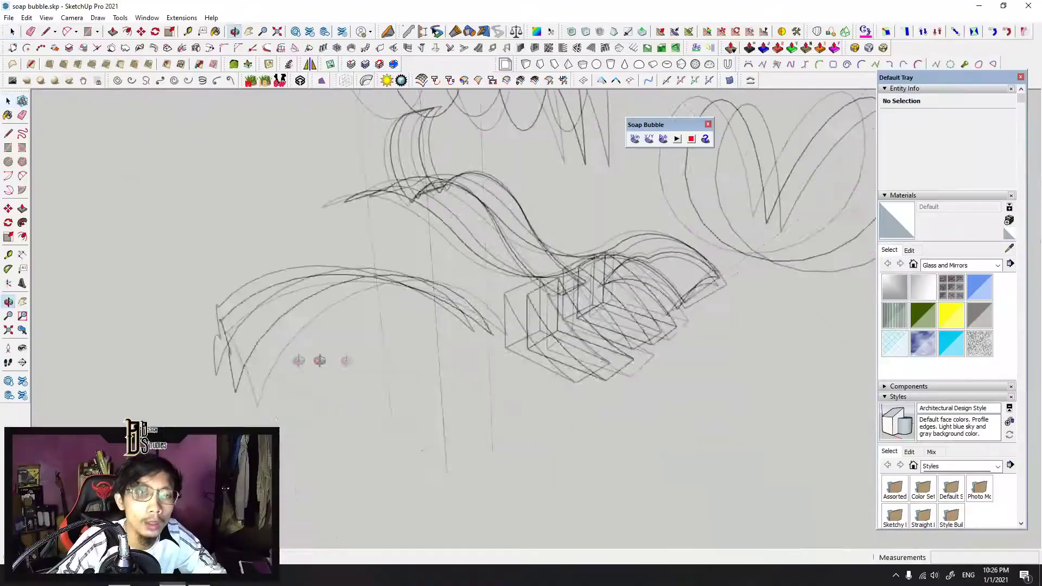
drag(319, 361, 523, 358)
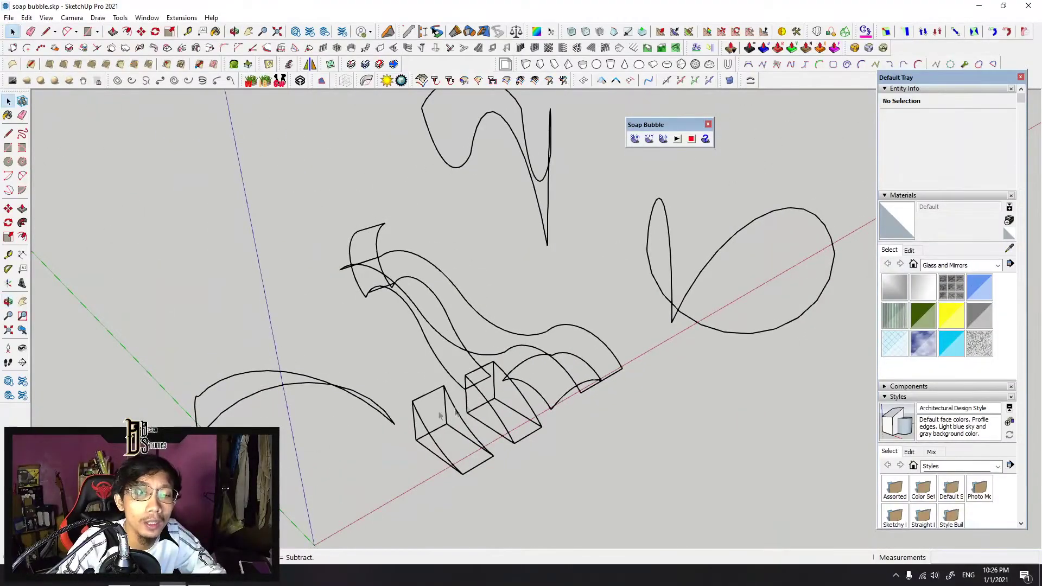
Orbit back to the wire curves and box-select the 48-edge pointed curved outline
mouse_move(523, 358)
mouse_down()
mouse_move(496, 325)
mouse_move(507, 332)
mouse_up()
key(space)
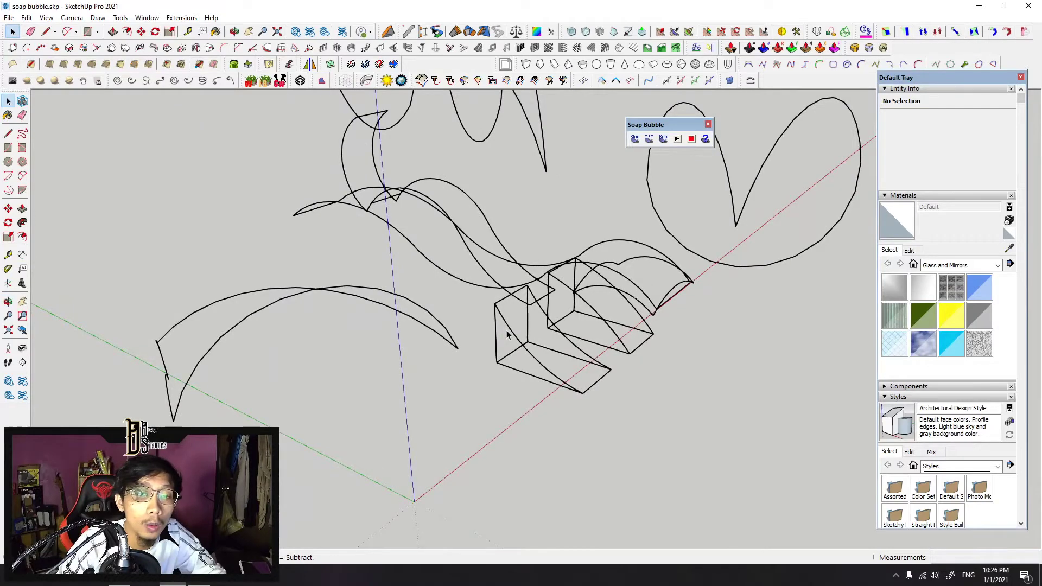
mouse_move(507, 334)
middle_down()
mouse_move(459, 323)
mouse_move(448, 356)
middle_up()
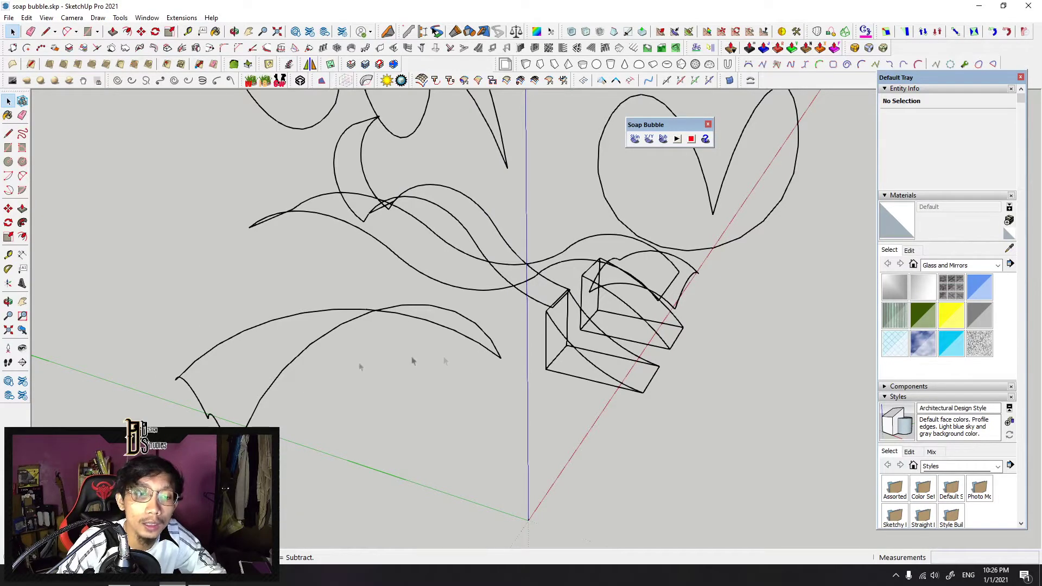
mouse_move(505, 368)
middle_down()
mouse_move(244, 373)
mouse_move(372, 295)
mouse_move(535, 458)
mouse_move(567, 392)
mouse_move(570, 406)
middle_up()
drag(573, 404, 541, 384)
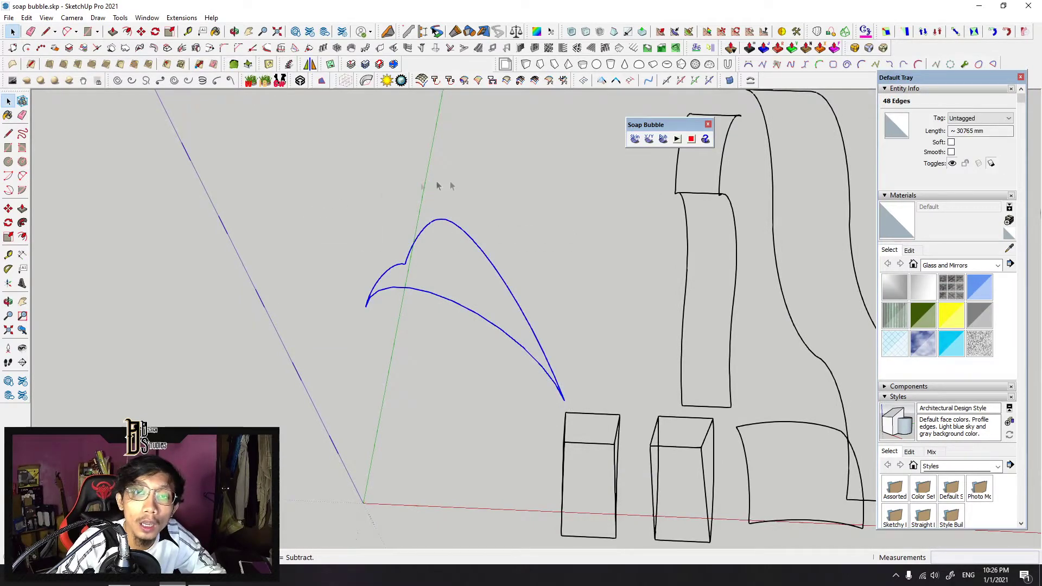
Generate a soap skin on the pointed outline, trying divisions 12 and 3 before settling on 10
click(635, 138)
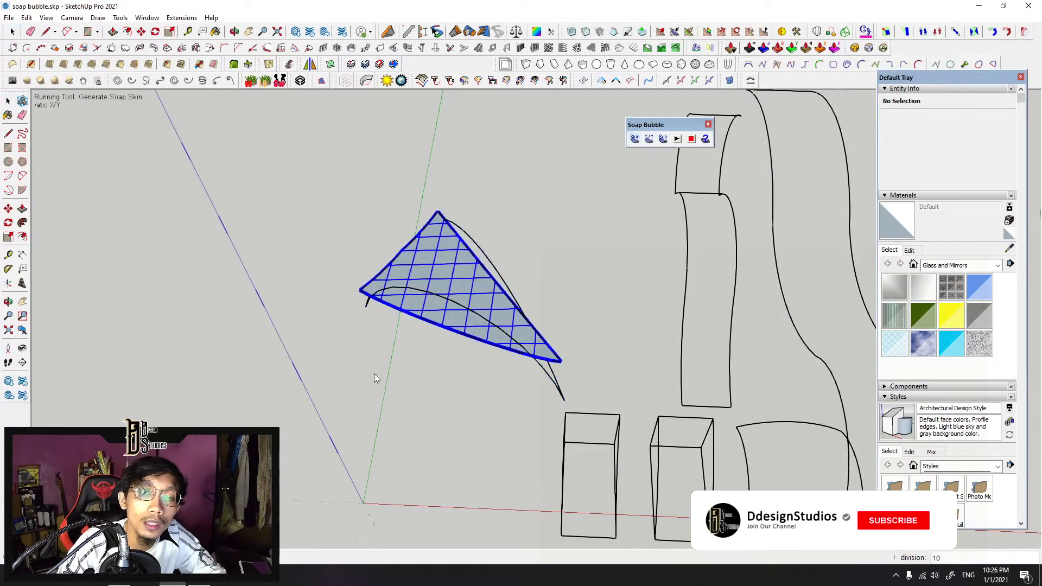
middle_drag(372, 372, 579, 295)
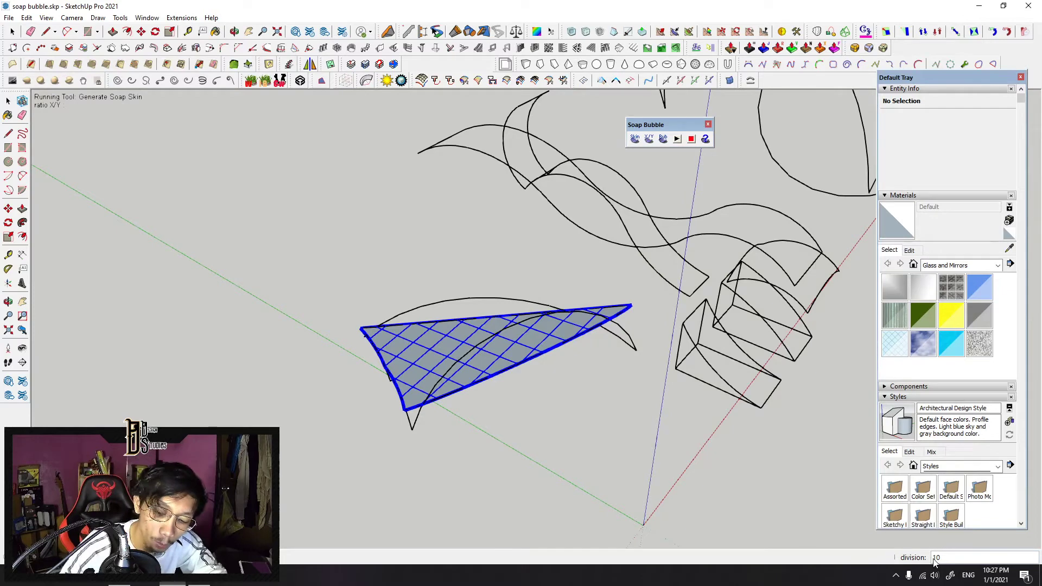
text(1)
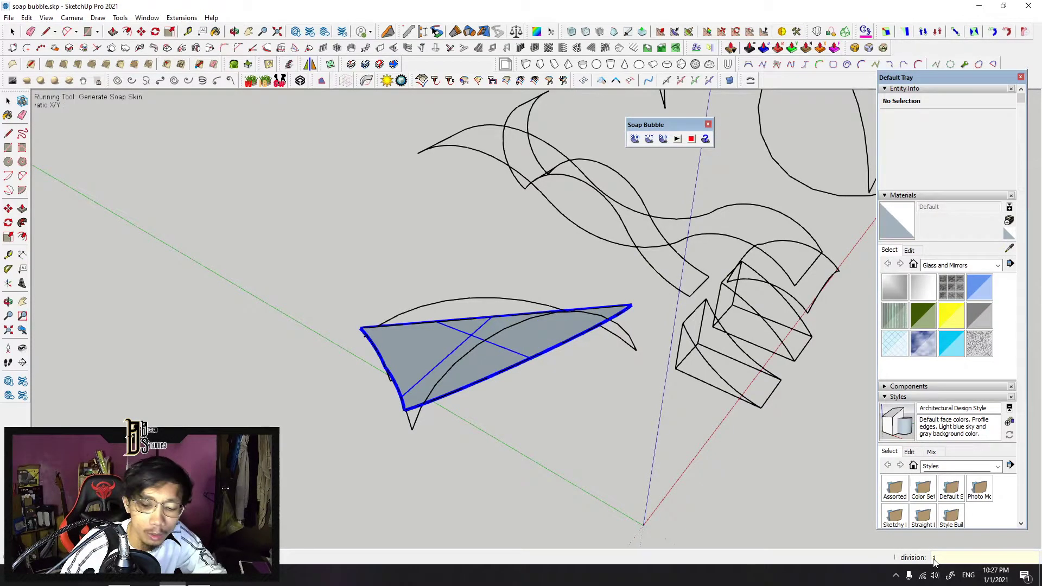
text(2)
key(Return)
text(3)
key(Return)
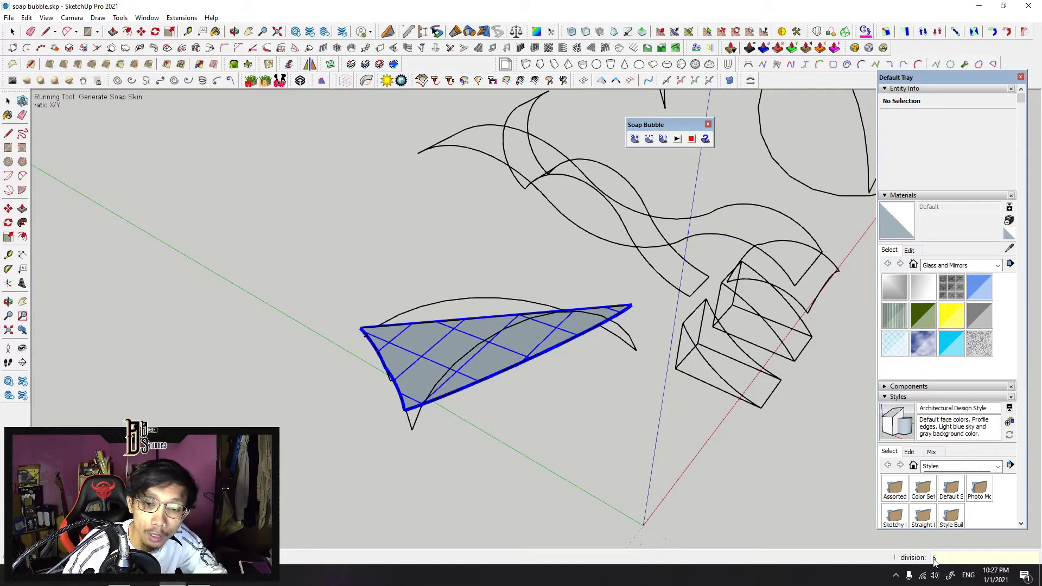
text(10)
key(Return)
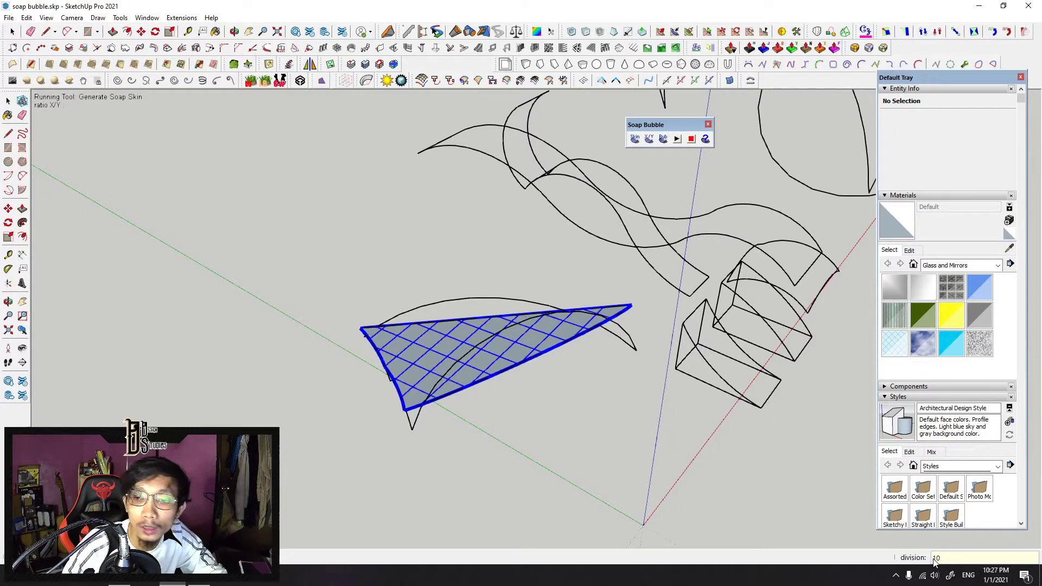
key(Return)
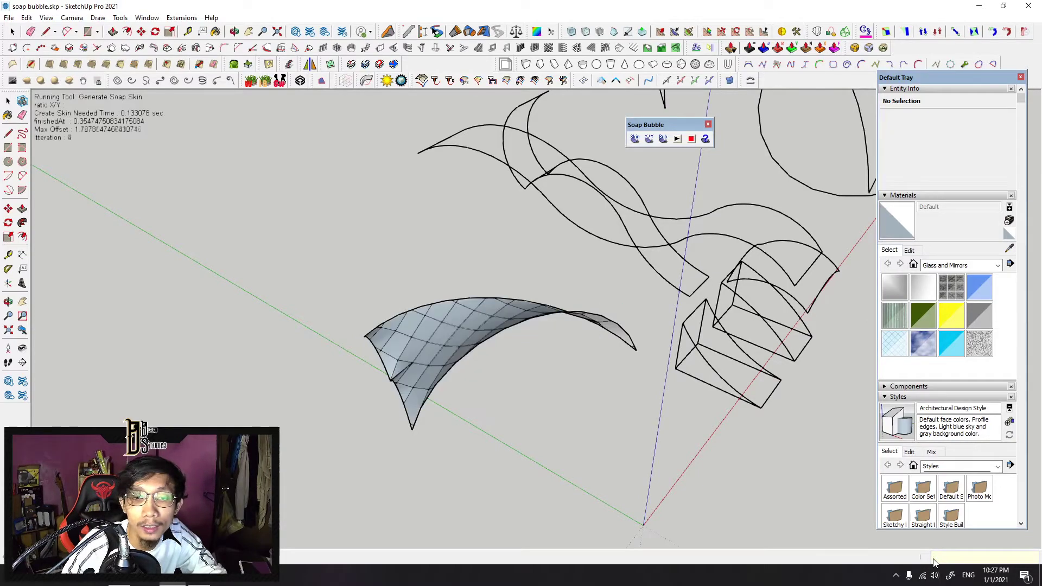
Orbit around the new gridded membrane and select its surface group
mouse_move(595, 360)
middle_down()
mouse_move(397, 187)
mouse_move(397, 259)
mouse_move(412, 293)
mouse_move(351, 418)
middle_up()
mouse_move(608, 279)
middle_down()
mouse_move(506, 418)
mouse_move(343, 330)
middle_up()
mouse_move(678, 347)
middle_down()
mouse_move(597, 380)
mouse_move(581, 400)
mouse_move(607, 414)
mouse_move(608, 332)
middle_up()
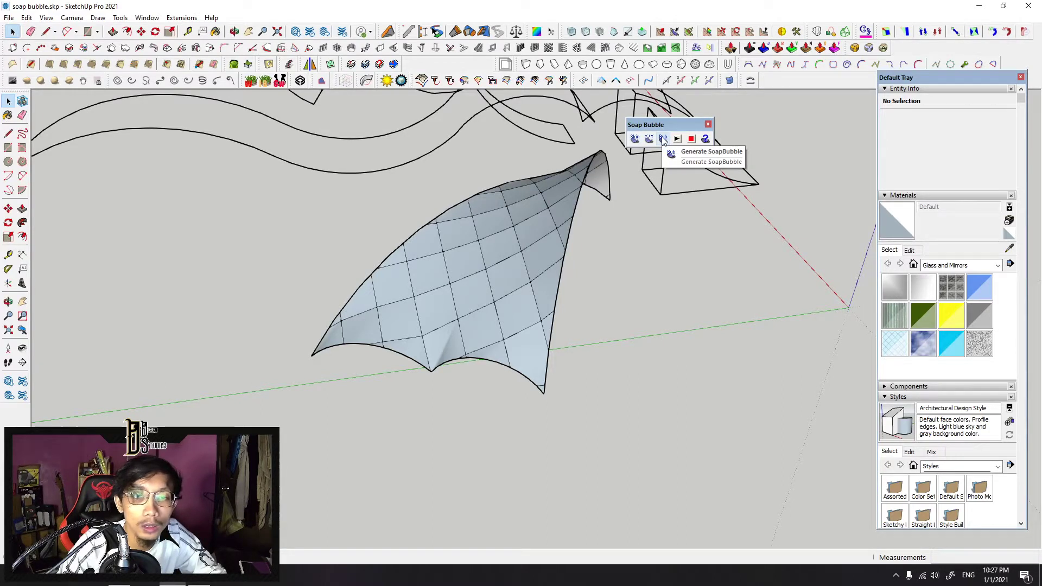
click(500, 262)
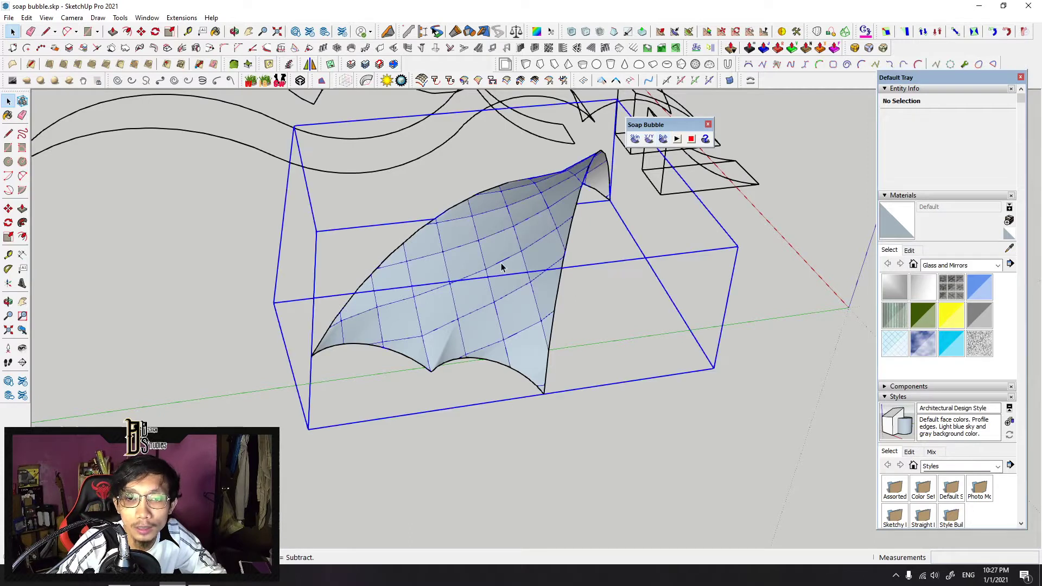
Inflate the membrane with Generate SoapBubble at a pressure of 10 and inspect the bulge
click(662, 139)
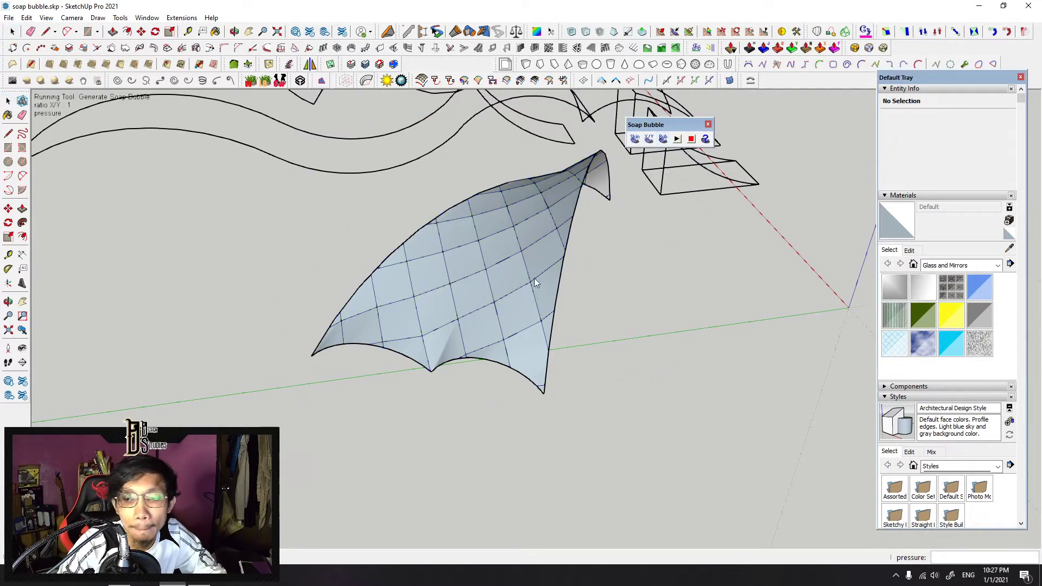
middle_drag(651, 303, 524, 288)
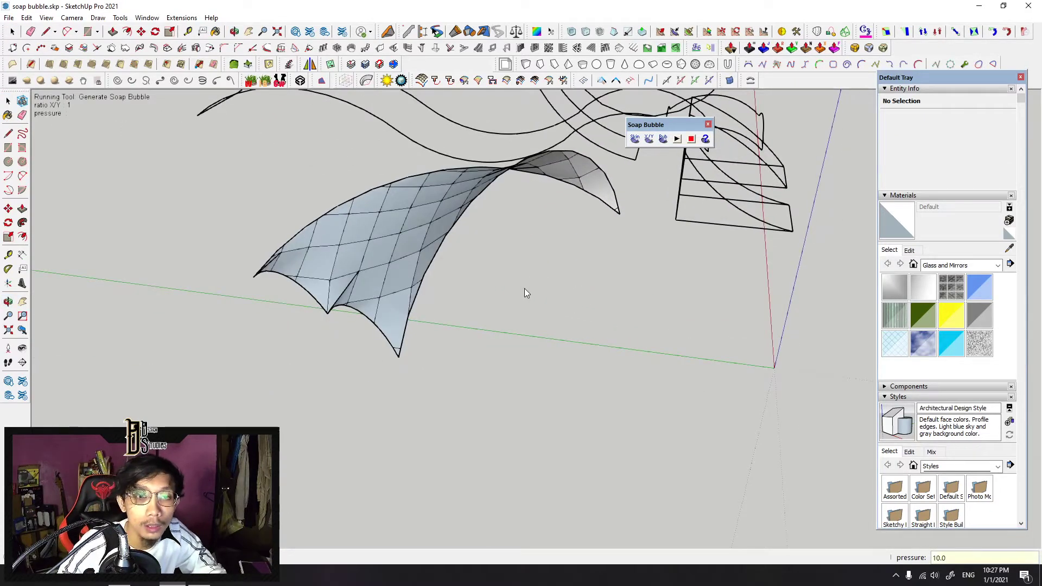
text(10)
key(Return)
scroll(525, 293, up, 3)
middle_drag(524, 293, 405, 208)
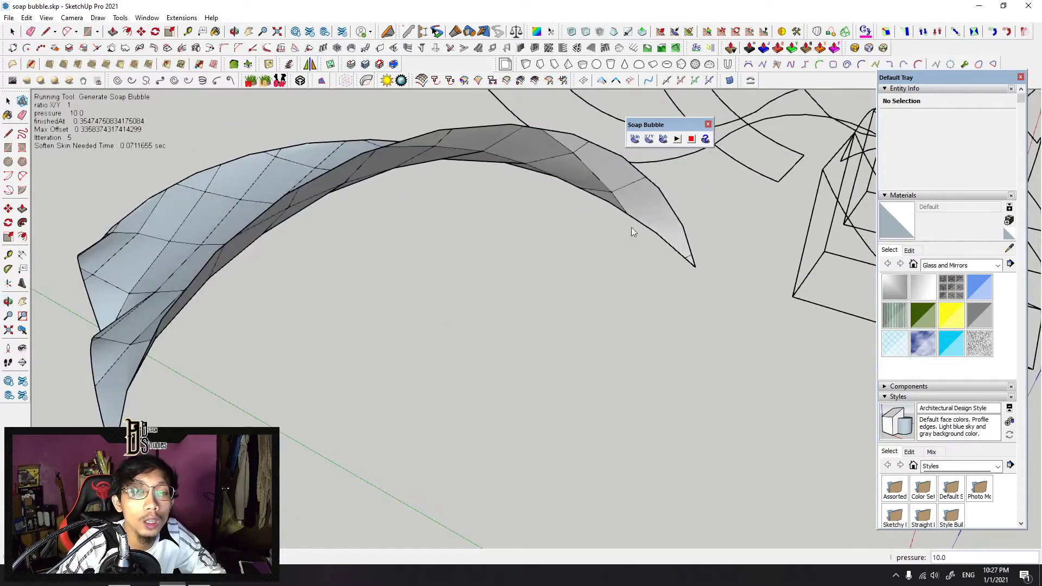
mouse_move(404, 154)
middle_down()
mouse_move(467, 176)
mouse_move(466, 232)
middle_up()
middle_drag(262, 369, 294, 308)
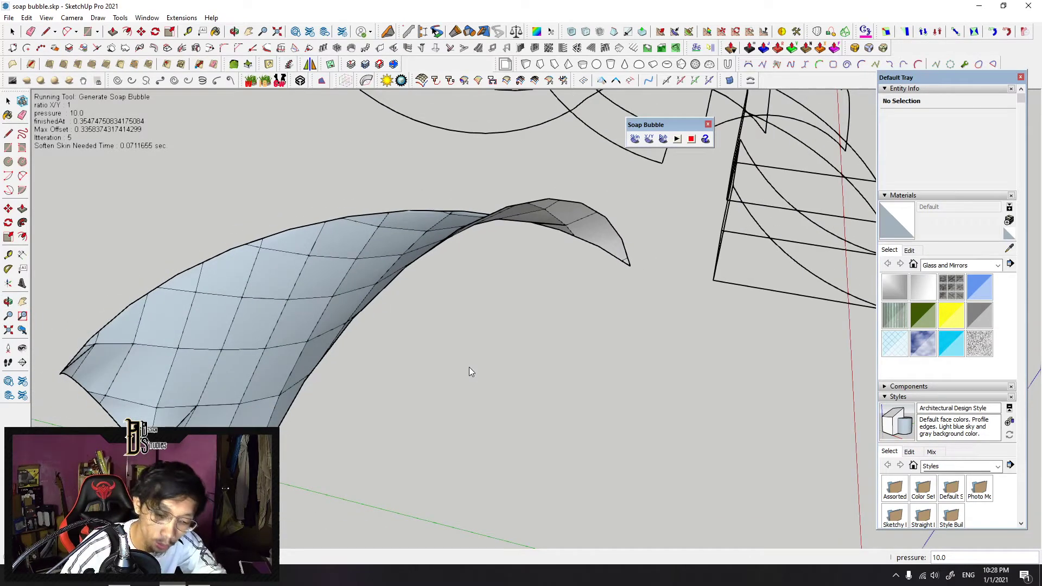
Raise the pressure to 50, then invert the bulge with a final pressure of -50
text(50)
key(Return)
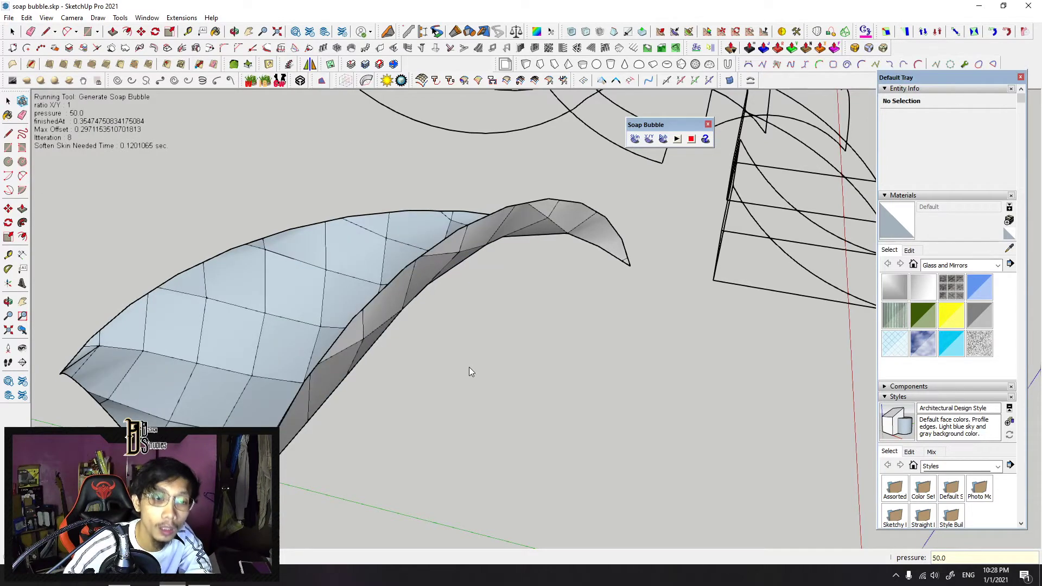
mouse_move(444, 373)
middle_down()
mouse_move(346, 215)
mouse_move(461, 303)
mouse_move(490, 307)
middle_up()
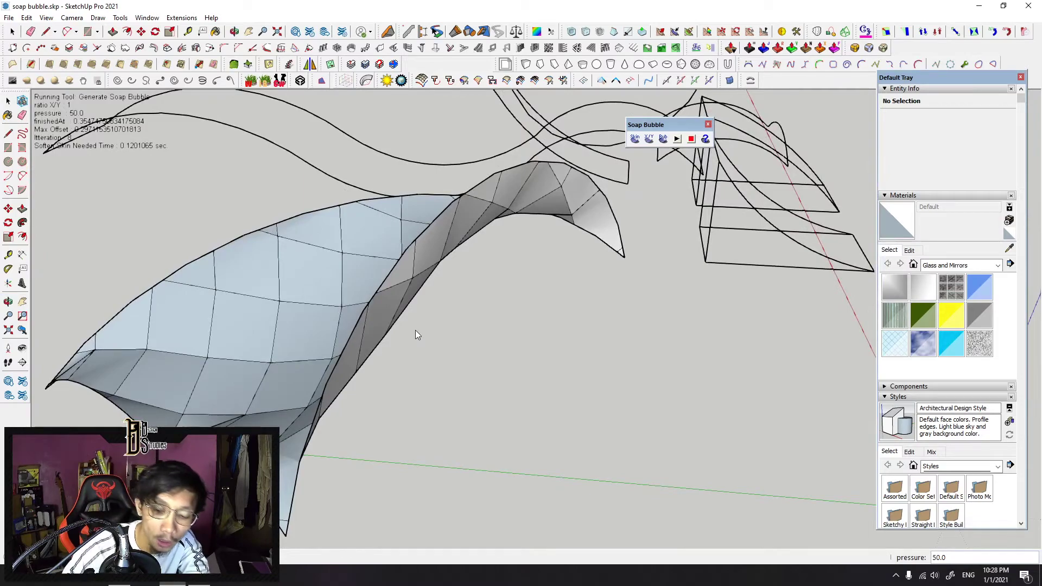
text(-50)
key(Return)
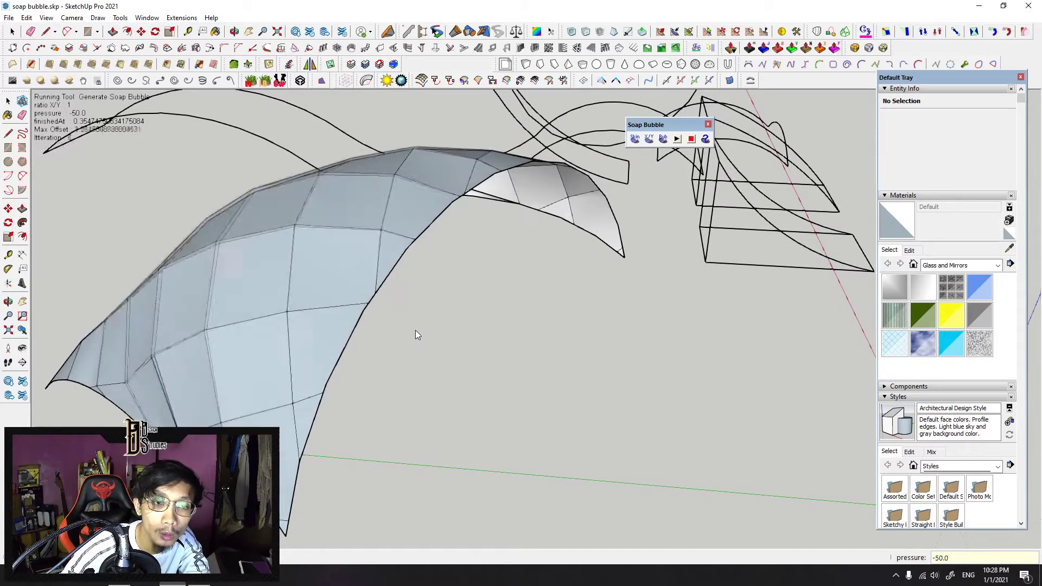
mouse_move(415, 334)
middle_down()
mouse_move(400, 305)
mouse_move(260, 235)
mouse_move(314, 295)
mouse_move(783, 251)
mouse_move(720, 209)
mouse_move(272, 279)
mouse_move(379, 225)
mouse_move(197, 190)
mouse_move(304, 284)
mouse_move(360, 305)
mouse_move(397, 335)
middle_up()
Select the left box's two curves and top edge and generate a 5-division soap skin between them
key(space)
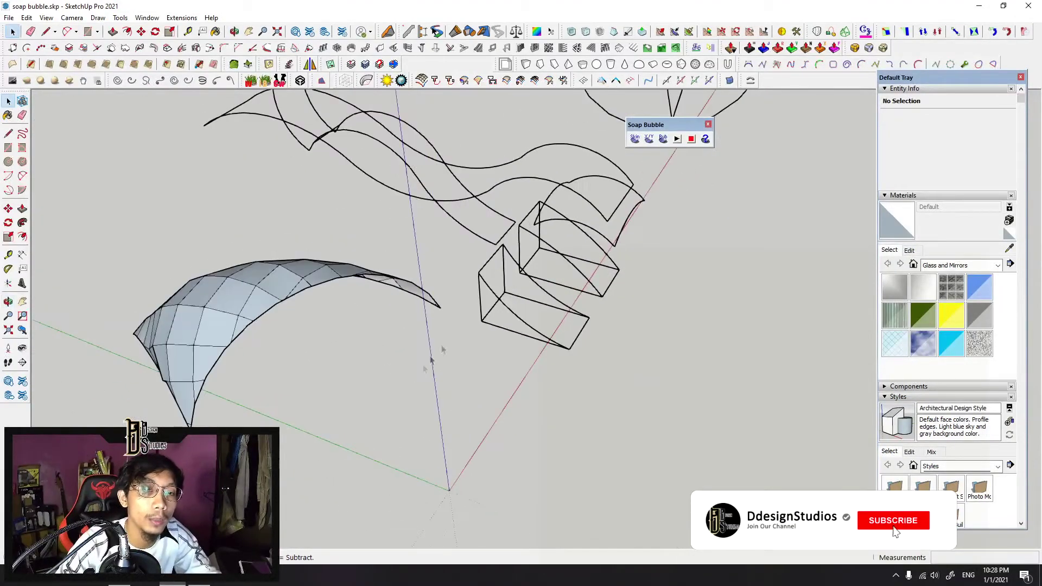
scroll(514, 278, up, 3)
scroll(442, 326, up, 2)
click(458, 328)
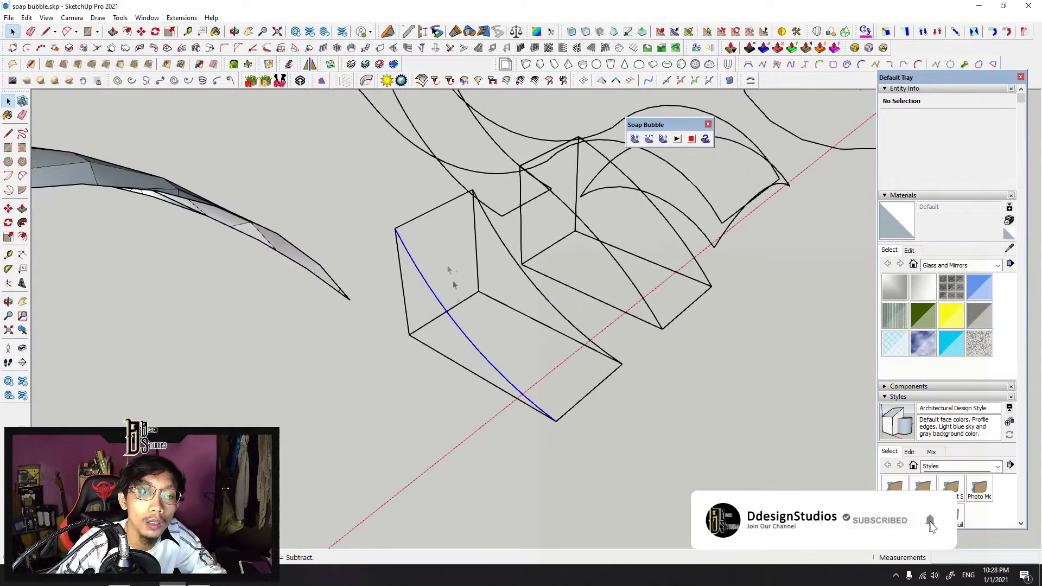
shift+click(434, 211)
shift+click(528, 264)
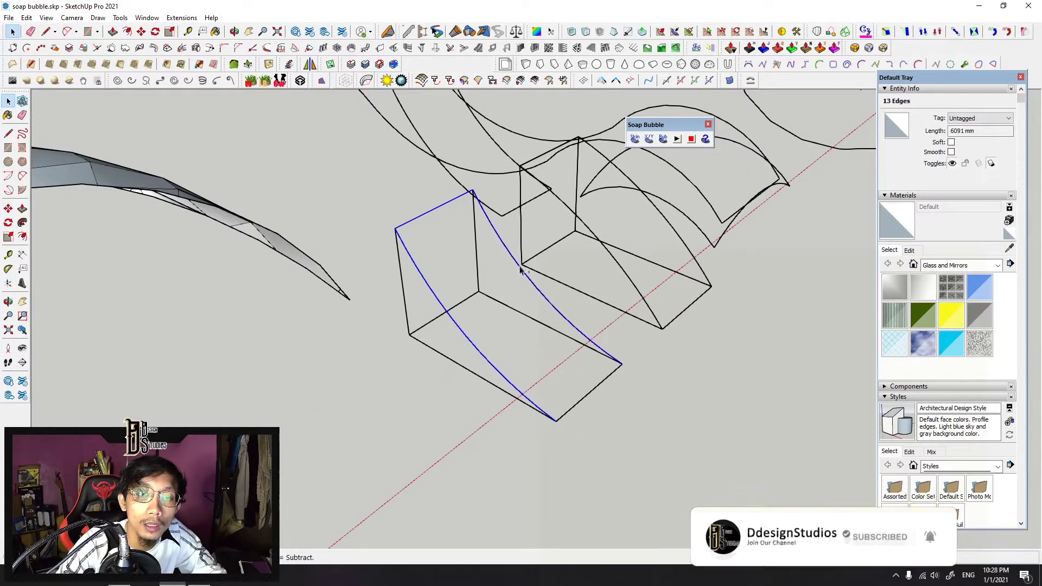
click(635, 139)
middle_drag(495, 337, 543, 350)
text(5)
key(Return)
key(Return)
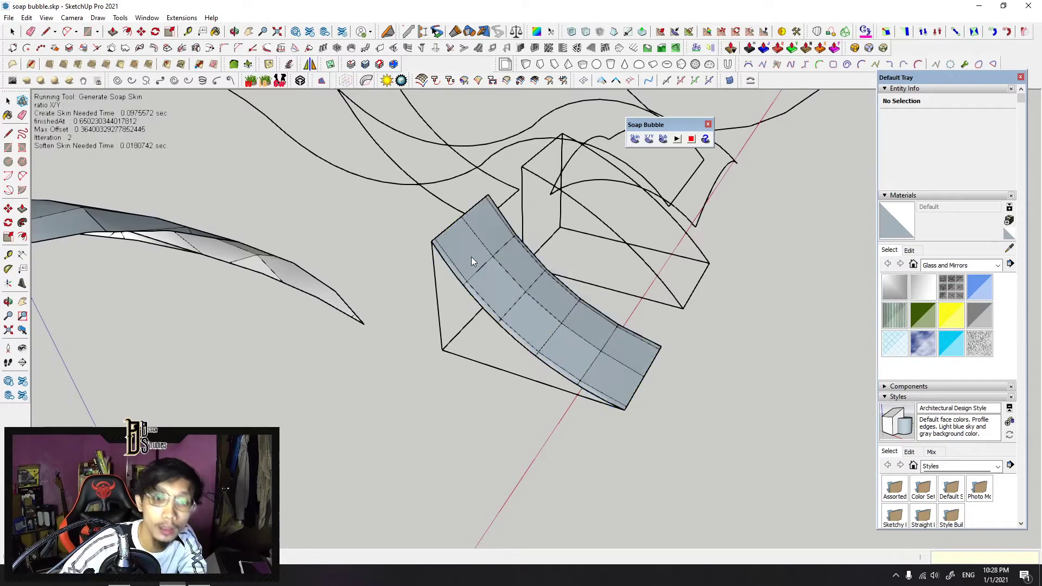
mouse_move(471, 261)
middle_down()
mouse_move(822, 165)
mouse_move(494, 312)
mouse_move(595, 254)
mouse_move(568, 269)
middle_up()
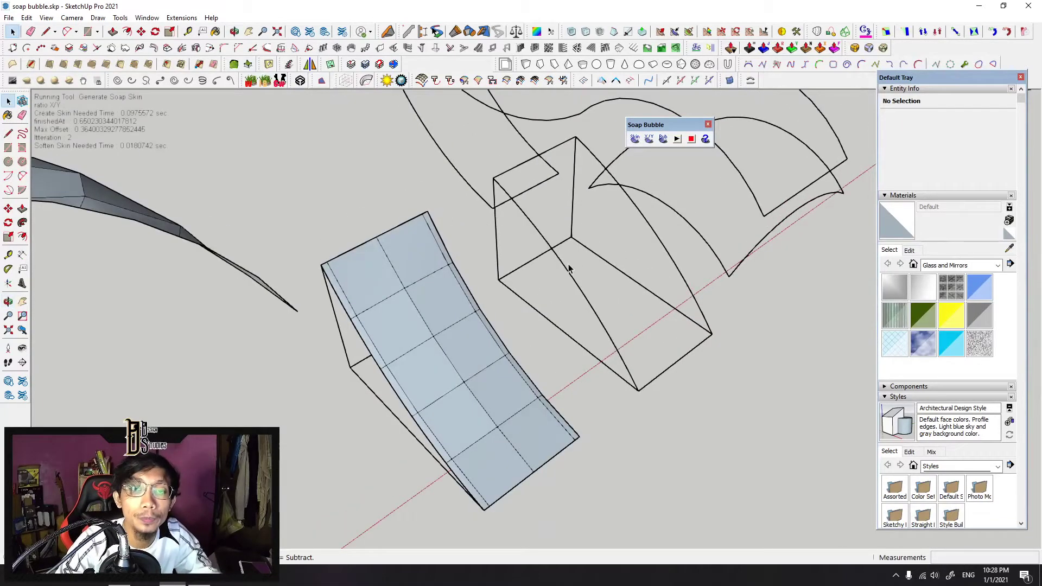
Select the two arcs and their top edge and generate an 8-division soap skin
click(556, 253)
shift+click(640, 212)
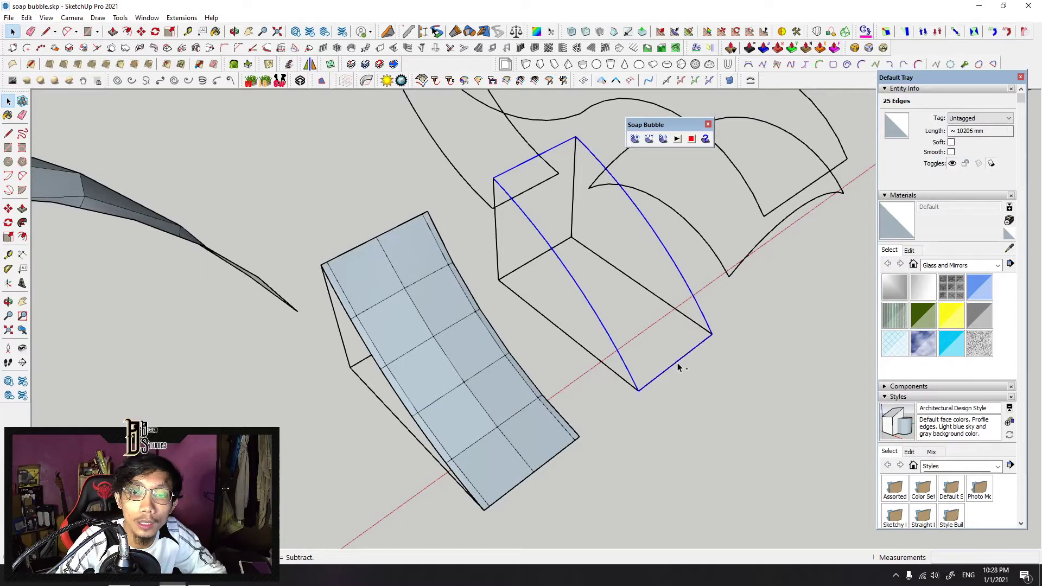
click(634, 140)
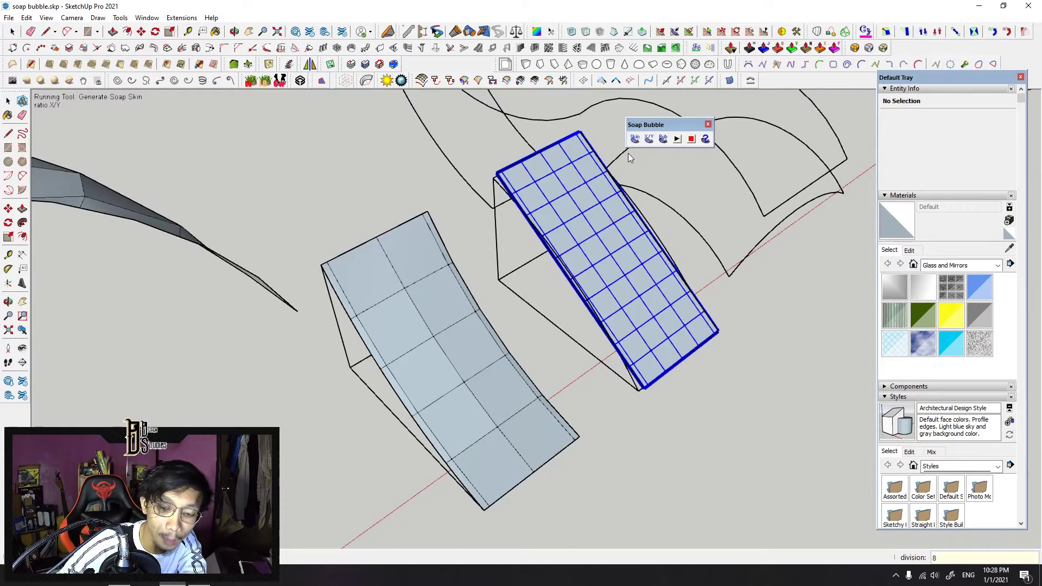
key(Return)
key(Return)
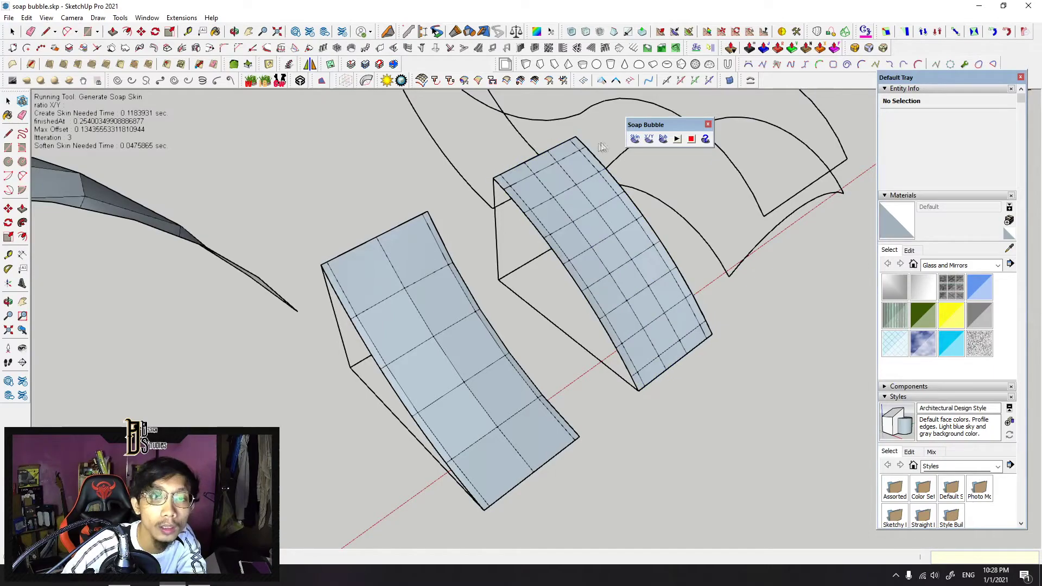
Orbit to inspect the new skin and select the left soap-skin strip
middle_drag(602, 147, 716, 182)
mouse_move(576, 217)
middle_down()
mouse_move(560, 267)
mouse_move(507, 217)
middle_up()
key(space)
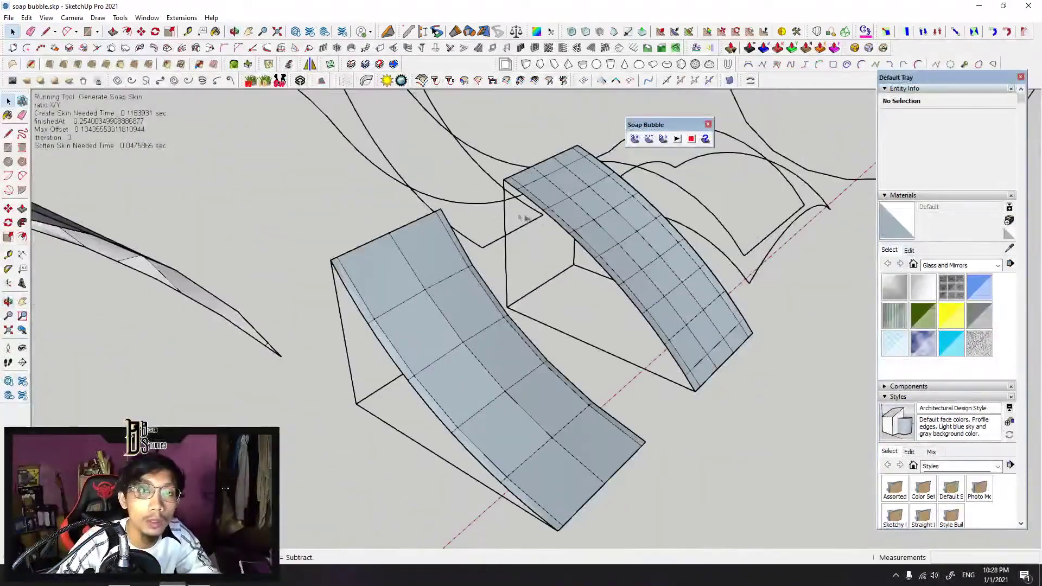
click(472, 327)
Select the right soap-skin strip, inflate it with Generate Soap Bubble, and orbit around the bubble
click(623, 251)
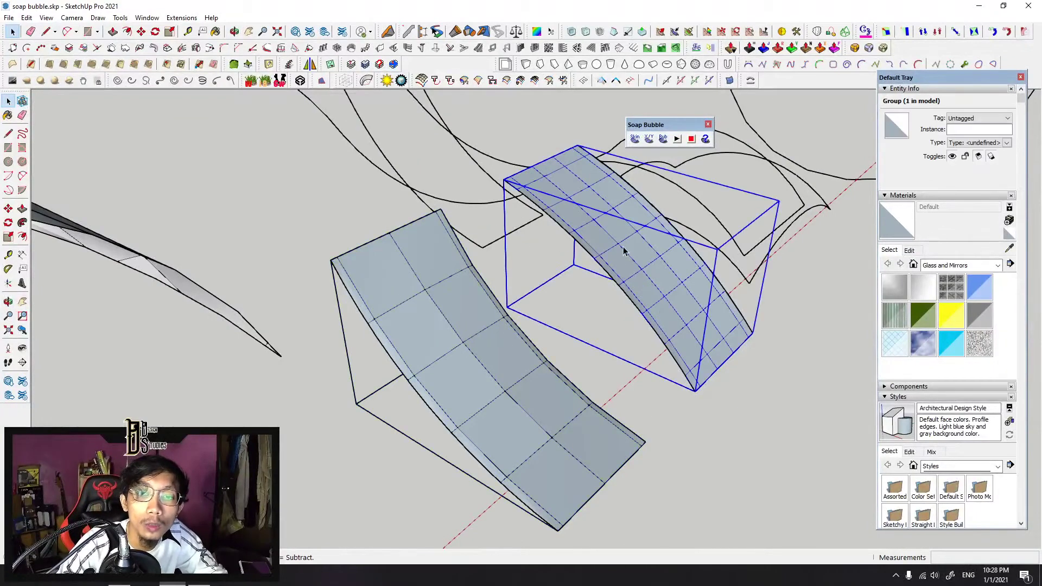
click(664, 143)
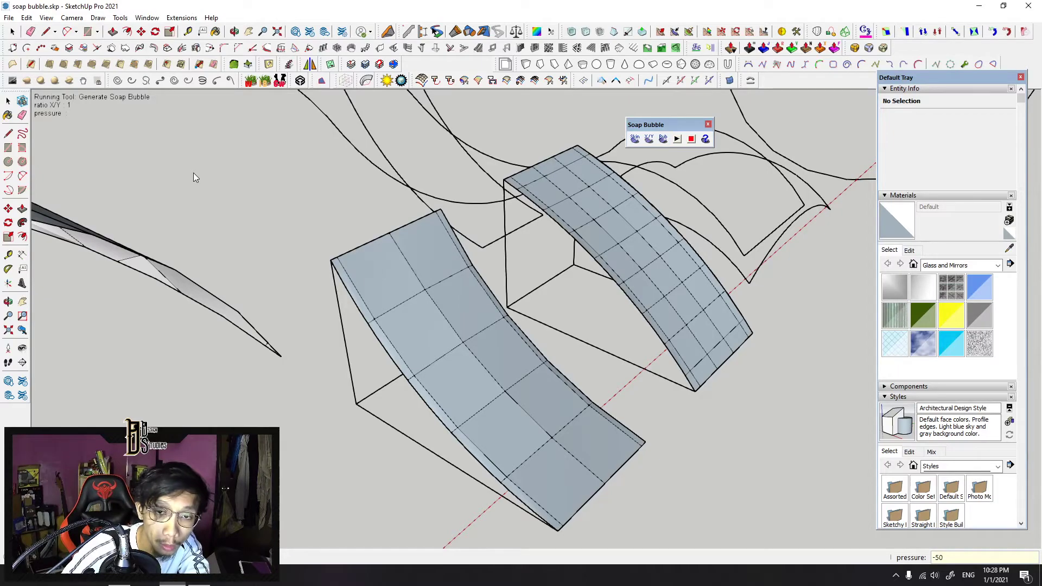
text(50)
key(Return)
scroll(591, 363, up, 2)
mouse_move(592, 362)
middle_down()
mouse_move(705, 232)
mouse_move(749, 233)
mouse_move(736, 264)
middle_up()
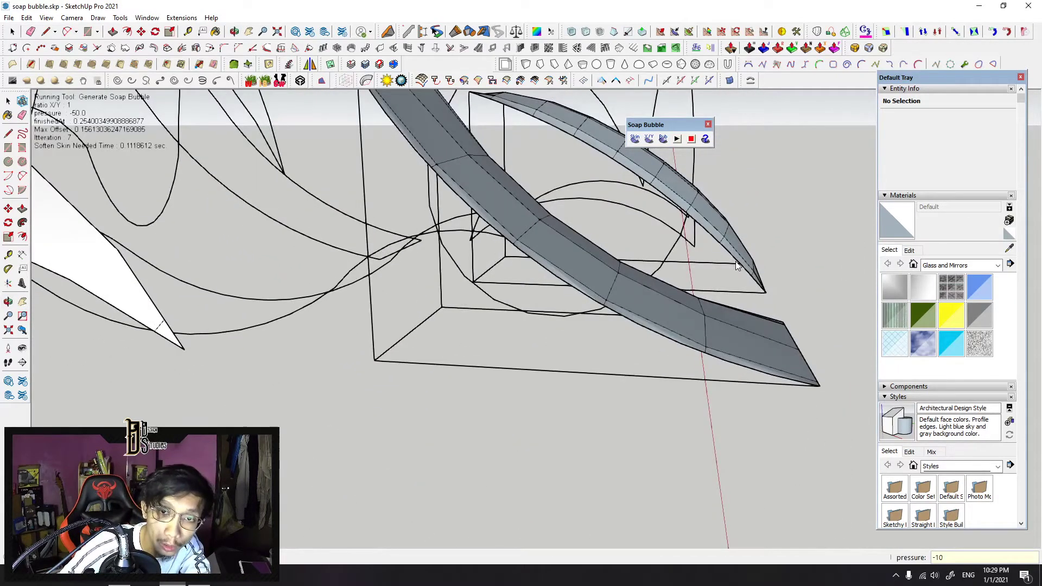
mouse_move(734, 262)
middle_down()
mouse_move(601, 347)
mouse_move(484, 184)
middle_up()
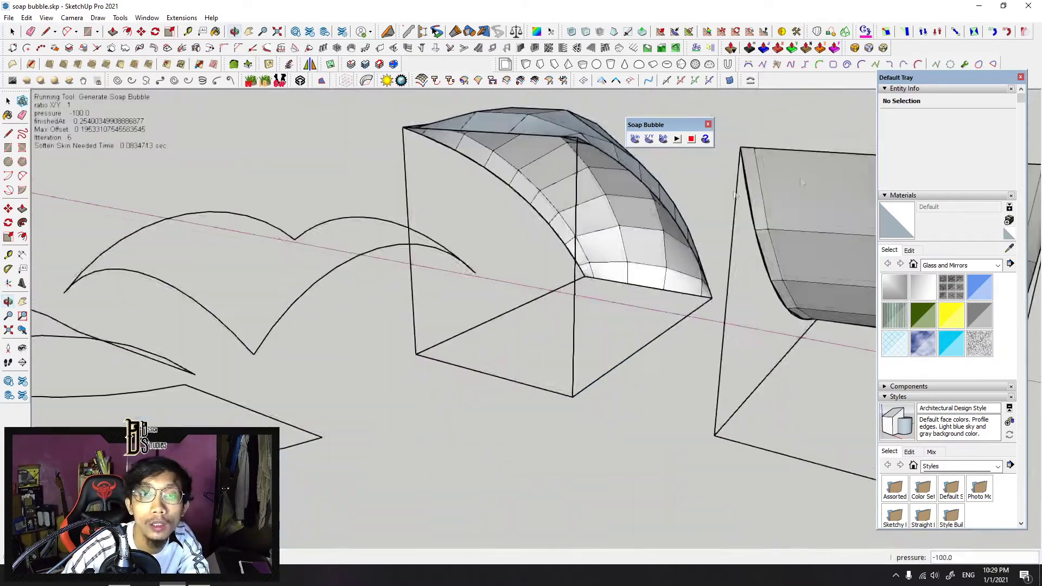
middle_drag(485, 184, 525, 270)
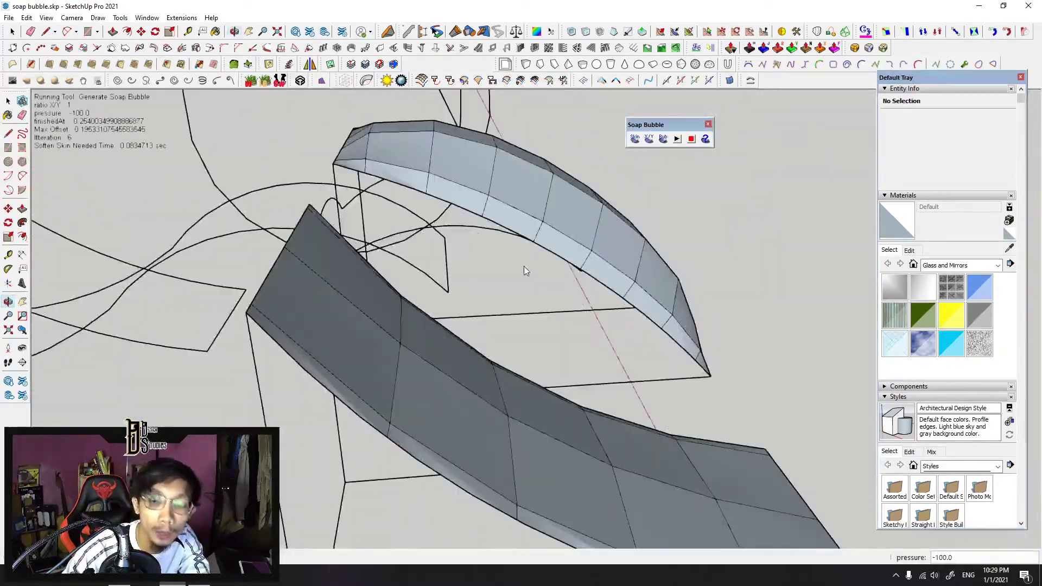
mouse_move(524, 270)
middle_down()
mouse_move(537, 279)
mouse_move(455, 294)
mouse_move(340, 272)
mouse_move(425, 388)
mouse_move(408, 327)
mouse_move(423, 250)
middle_up()
Pick an edge of a nearby outline and orbit toward the remaining wire outlines
key(space)
click(422, 258)
mouse_move(449, 300)
middle_down()
mouse_move(481, 302)
mouse_move(414, 297)
mouse_move(446, 287)
mouse_move(475, 425)
middle_up()
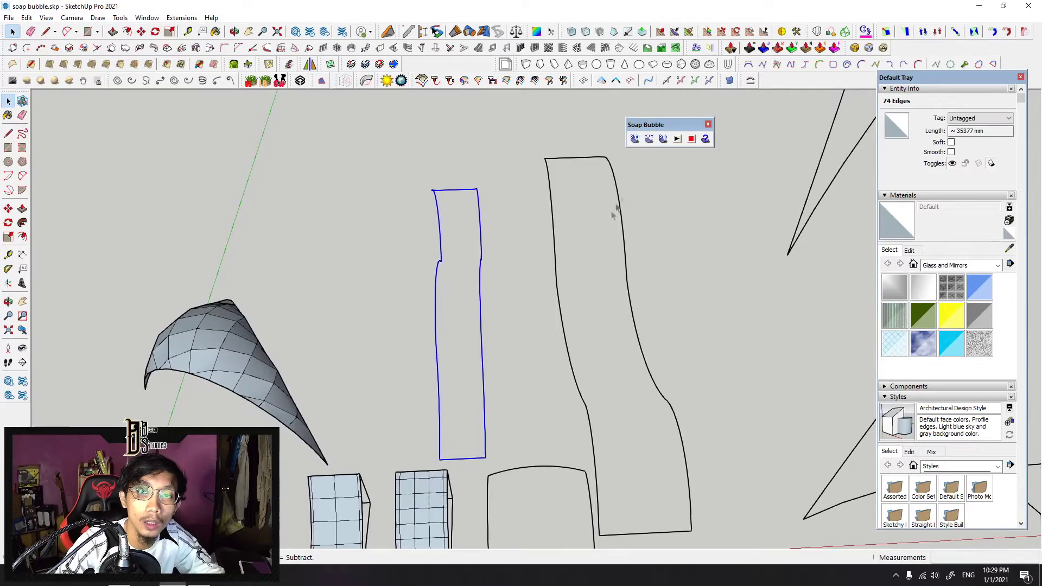
click(634, 139)
Draw a line across the narrow tall outline to split it into two loops
mouse_move(634, 142)
middle_down()
mouse_move(530, 259)
mouse_move(459, 245)
middle_up()
key(l)
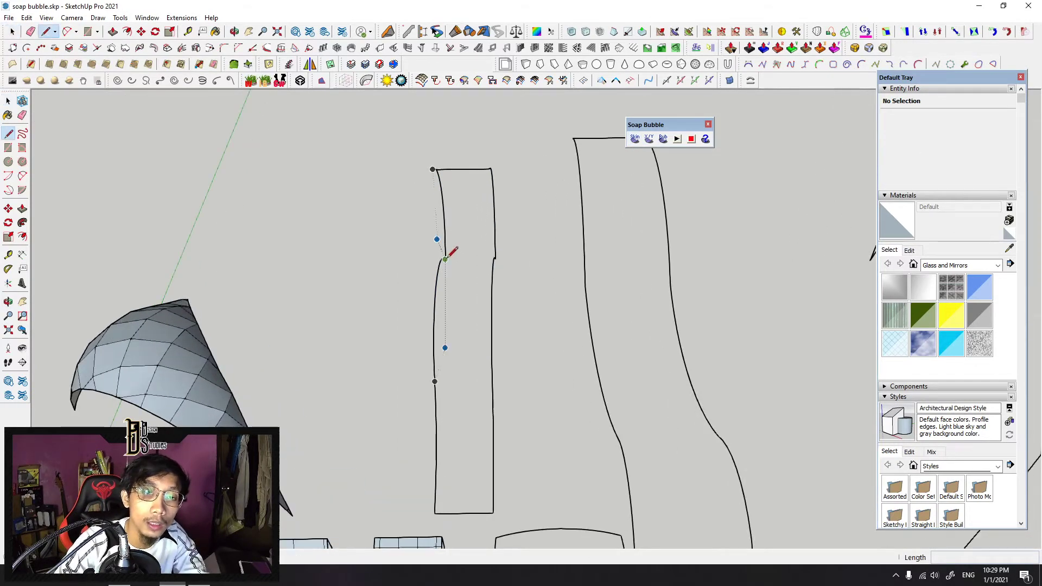
scroll(496, 258, up, 2)
scroll(496, 257, up, 2)
scroll(497, 256, up, 2)
key(space)
scroll(463, 265, down, 3)
scroll(505, 402, down, 1)
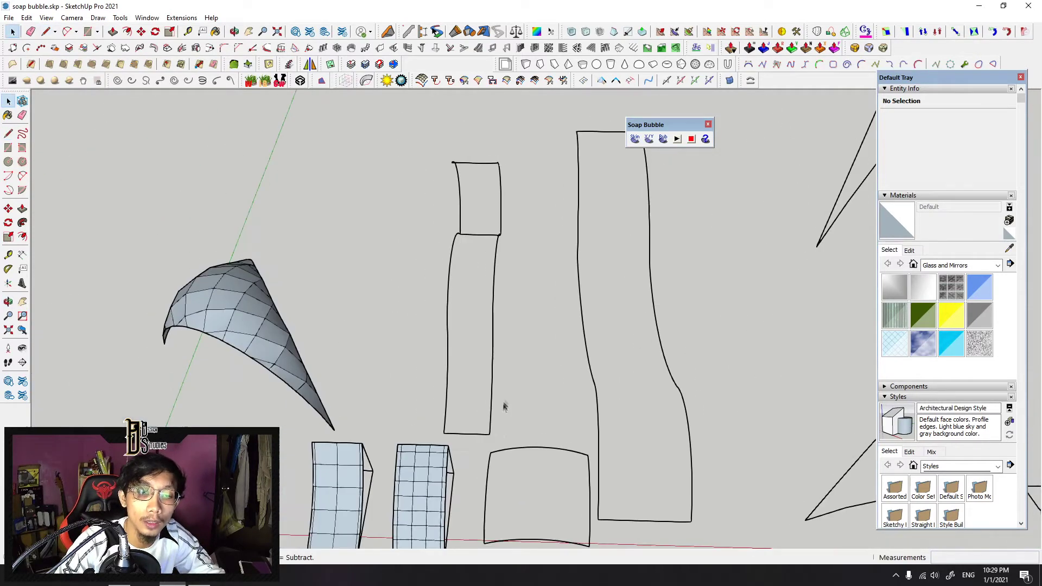
Select the lower loop and generate a soap skin inside it
click(470, 239)
click(634, 139)
mouse_move(386, 365)
middle_down()
mouse_move(453, 249)
mouse_move(534, 242)
mouse_move(532, 349)
mouse_move(465, 348)
mouse_move(415, 320)
middle_up()
scroll(453, 250, up, 2)
Select the upper loop and cover it with a soap skin as well
key(space)
click(465, 290)
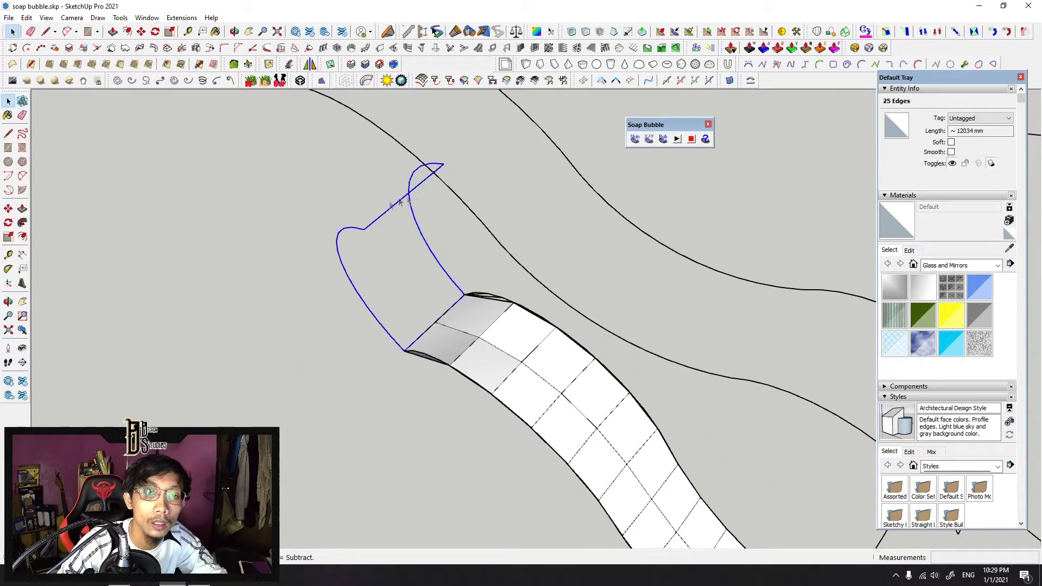
click(634, 138)
mouse_move(569, 177)
middle_down()
mouse_move(518, 214)
mouse_move(401, 190)
mouse_move(249, 289)
mouse_move(530, 495)
middle_up()
scroll(537, 442, up, 4)
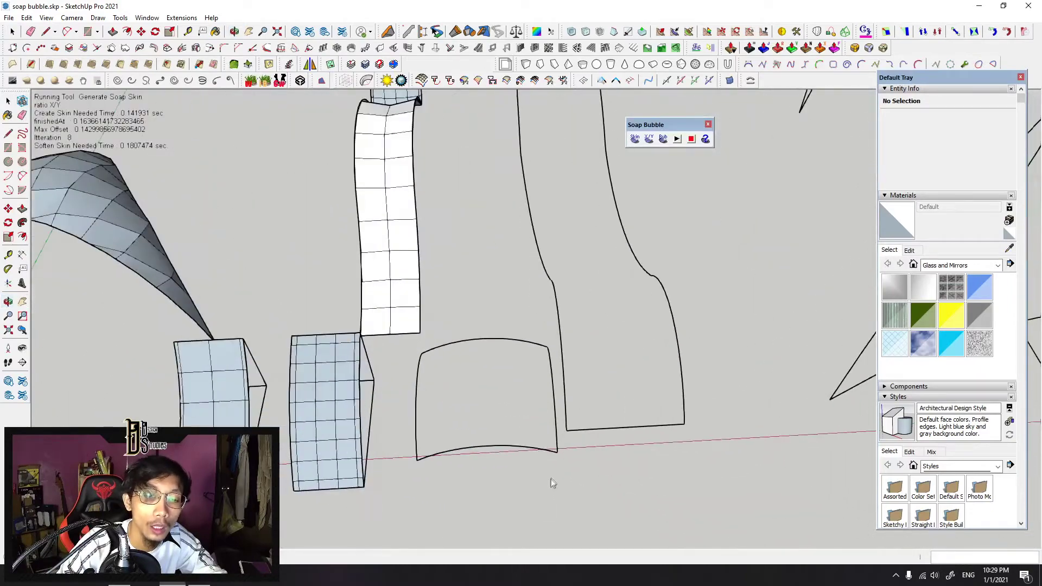
Window-select the arched outline and generate a 10-division soap skin inside it
middle_drag(537, 442, 545, 474)
key(space)
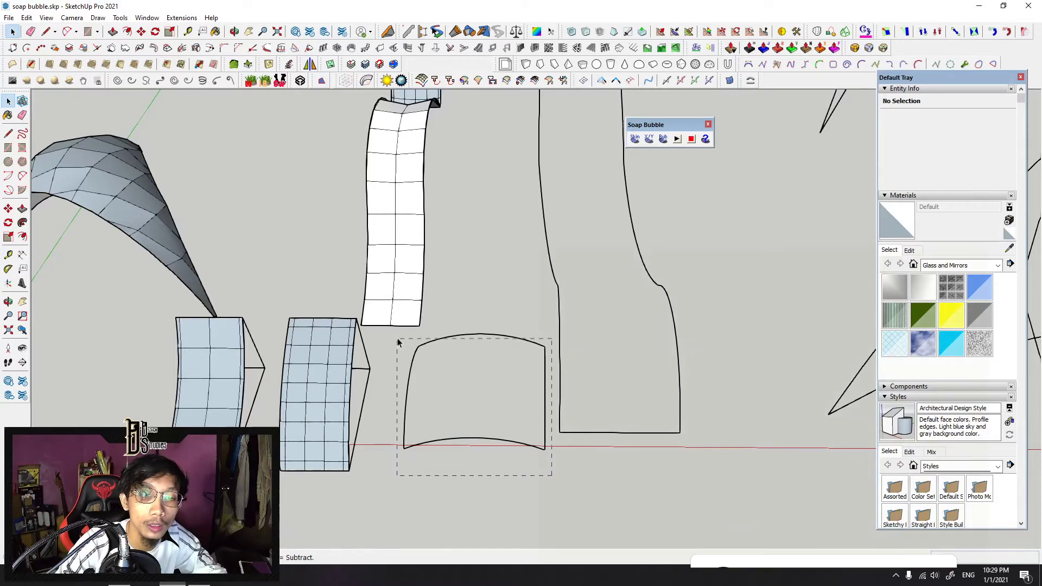
drag(407, 369, 400, 338)
click(633, 139)
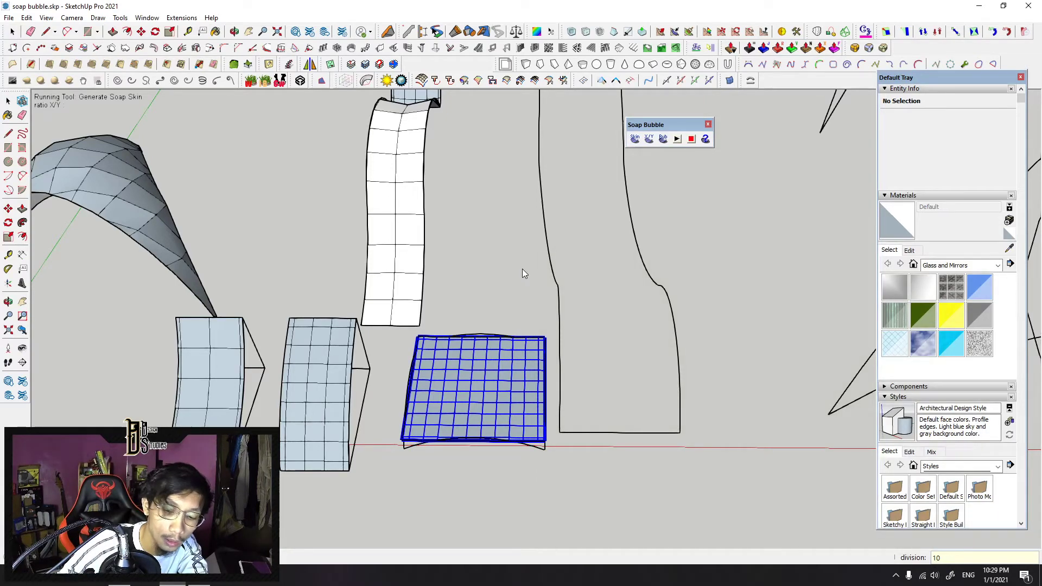
key(Return)
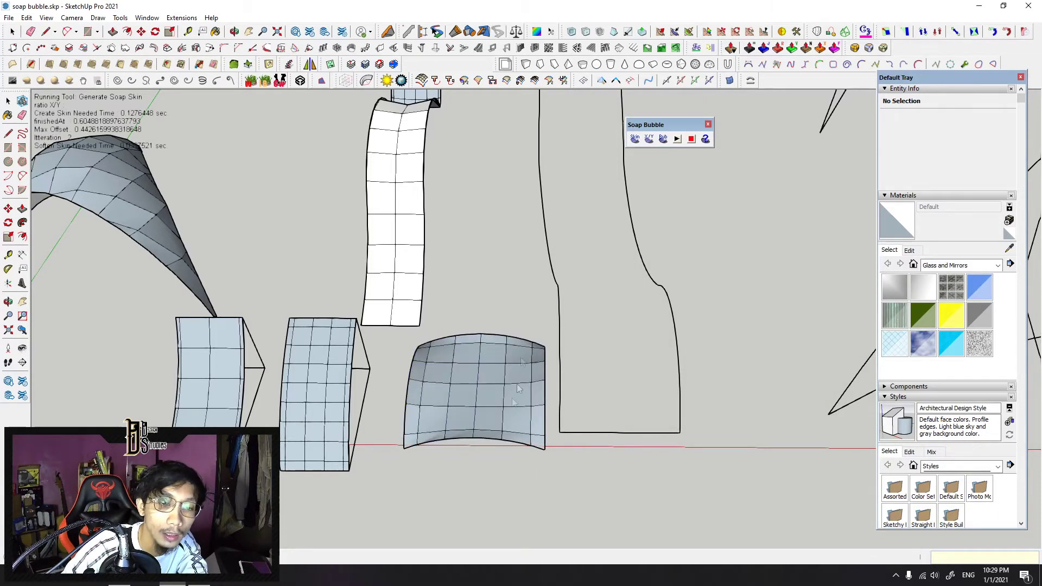
scroll(524, 329, down, 5)
middle_drag(524, 330, 452, 379)
scroll(452, 378, up, 5)
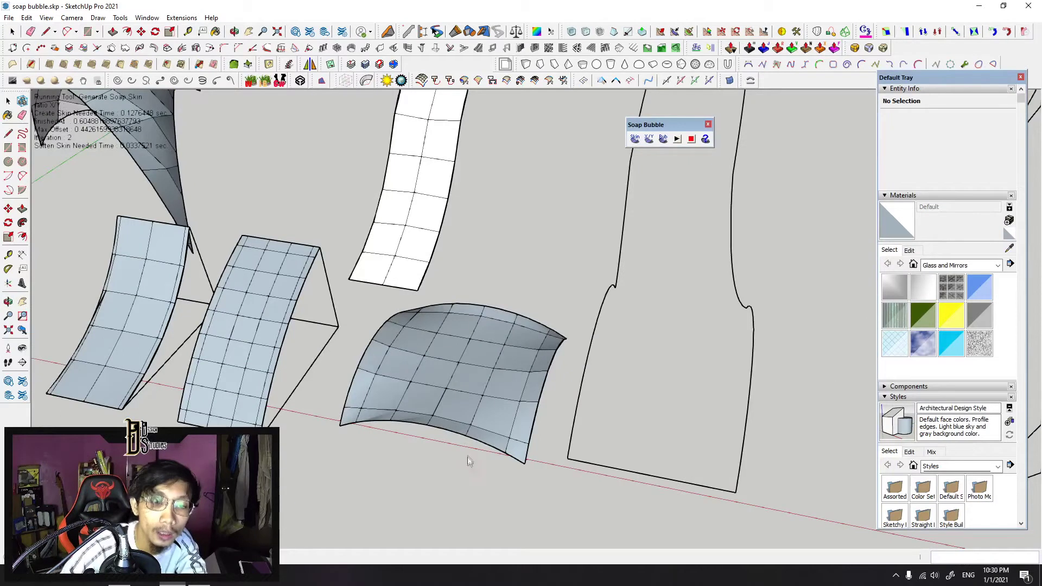
After dismissing two selection warnings, select the arched skin group and inflate it with pressure 2
key(space)
click(667, 140)
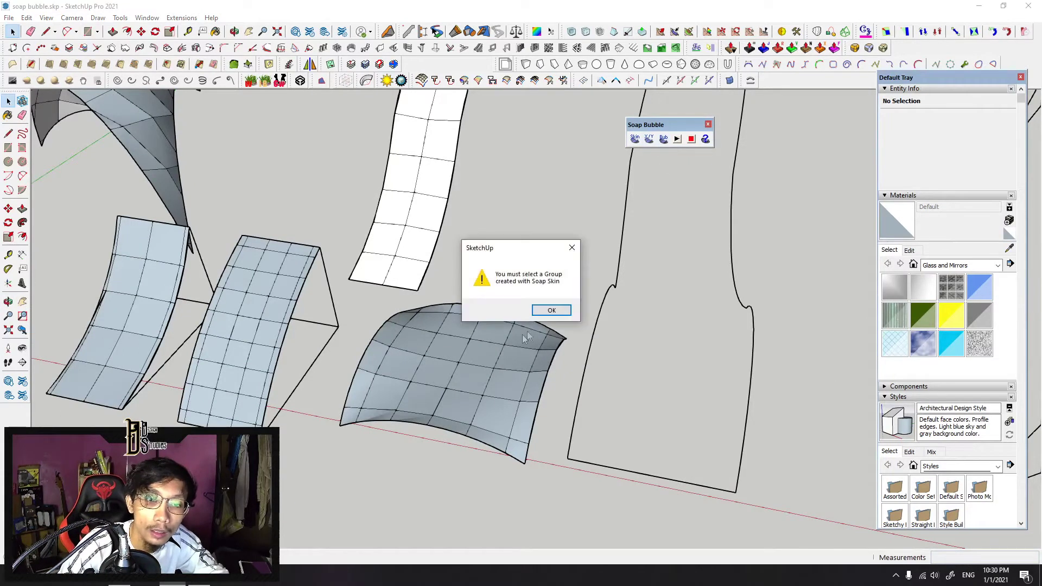
key(Return)
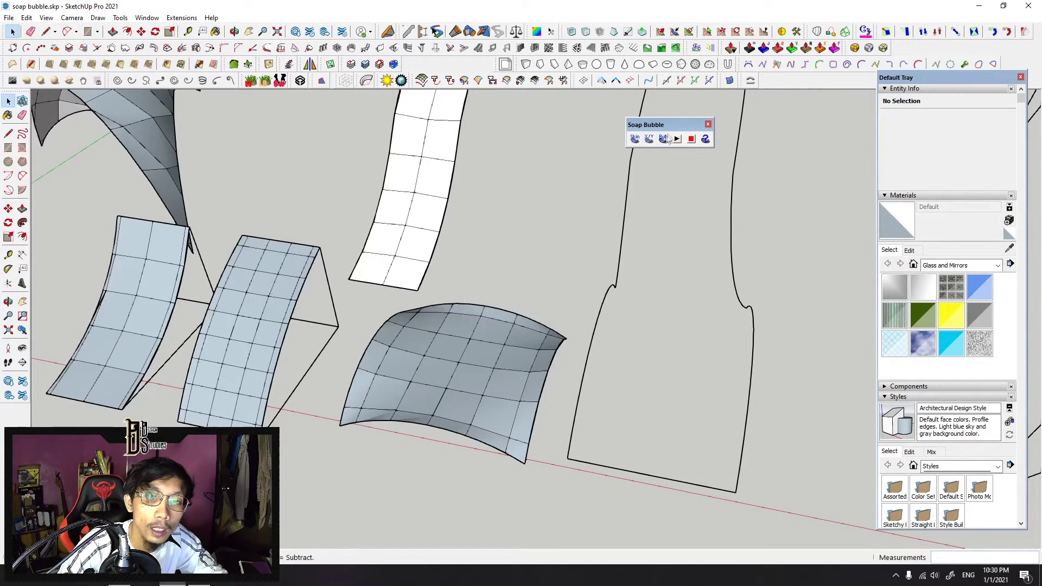
click(663, 139)
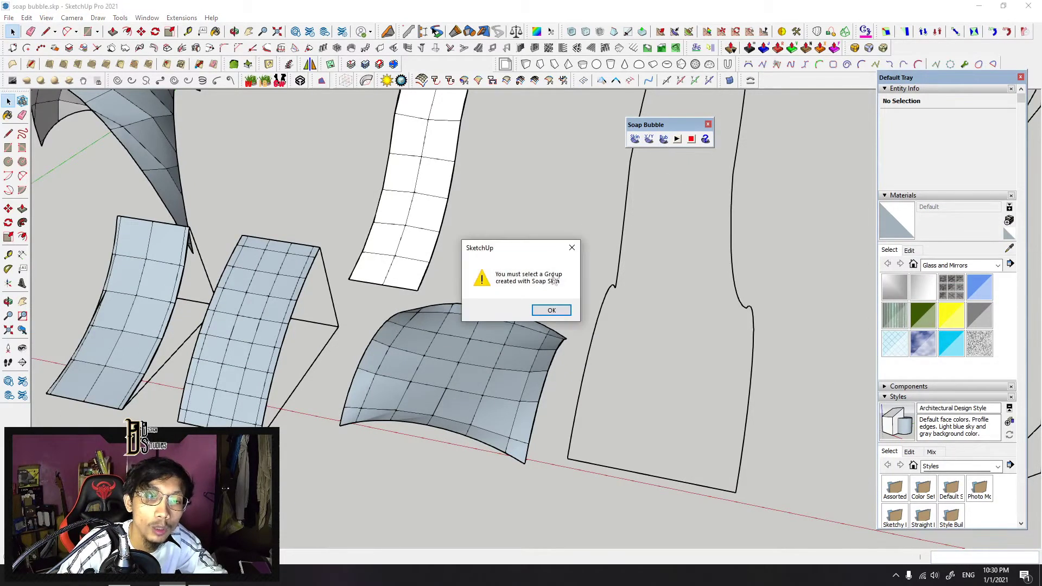
click(550, 311)
click(495, 347)
click(663, 139)
mouse_move(620, 217)
middle_down()
mouse_move(488, 284)
mouse_move(495, 245)
middle_up()
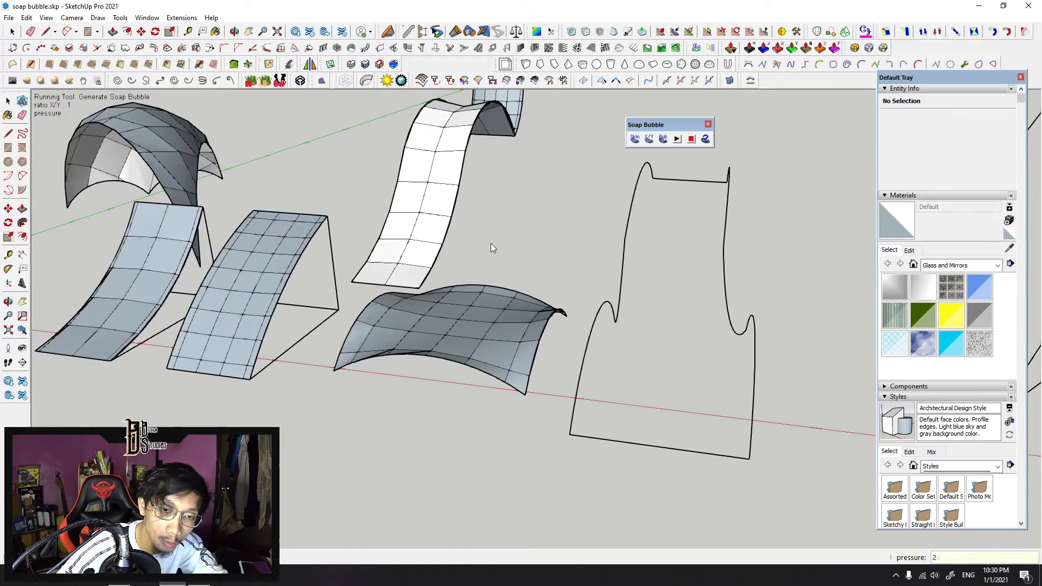
mouse_move(491, 243)
middle_down()
mouse_move(521, 207)
mouse_move(623, 419)
mouse_move(579, 367)
mouse_move(564, 279)
mouse_move(641, 456)
mouse_move(637, 496)
middle_up()
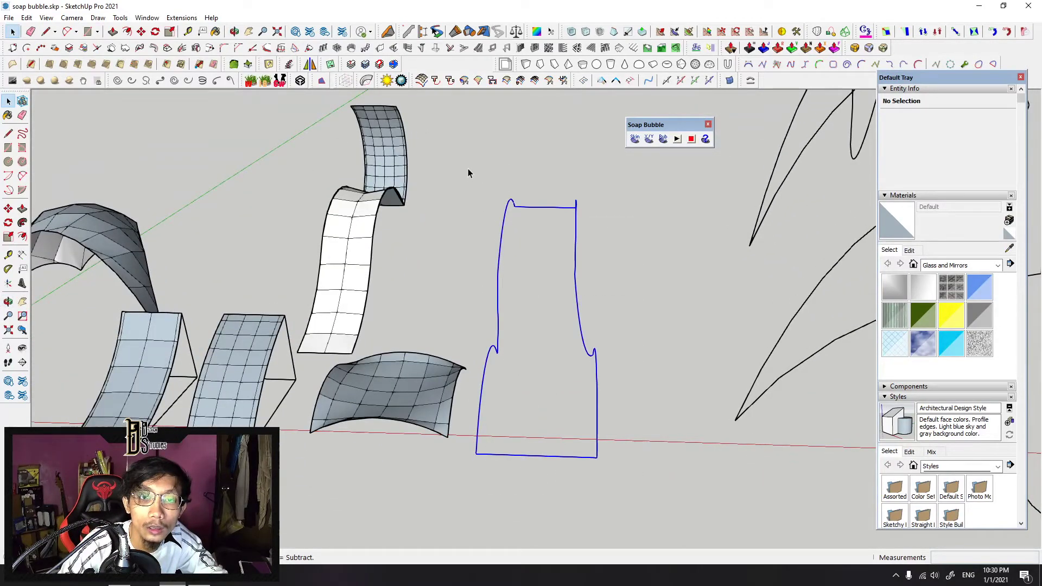
click(634, 138)
Finalise the soap skin on the tall notched outline
key(Return)
mouse_move(599, 215)
middle_down()
mouse_move(289, 355)
mouse_move(693, 304)
mouse_move(767, 318)
mouse_move(731, 351)
mouse_move(493, 249)
mouse_move(558, 409)
mouse_move(547, 324)
mouse_move(802, 318)
mouse_move(678, 325)
mouse_move(579, 310)
mouse_move(672, 416)
middle_up()
key(space)
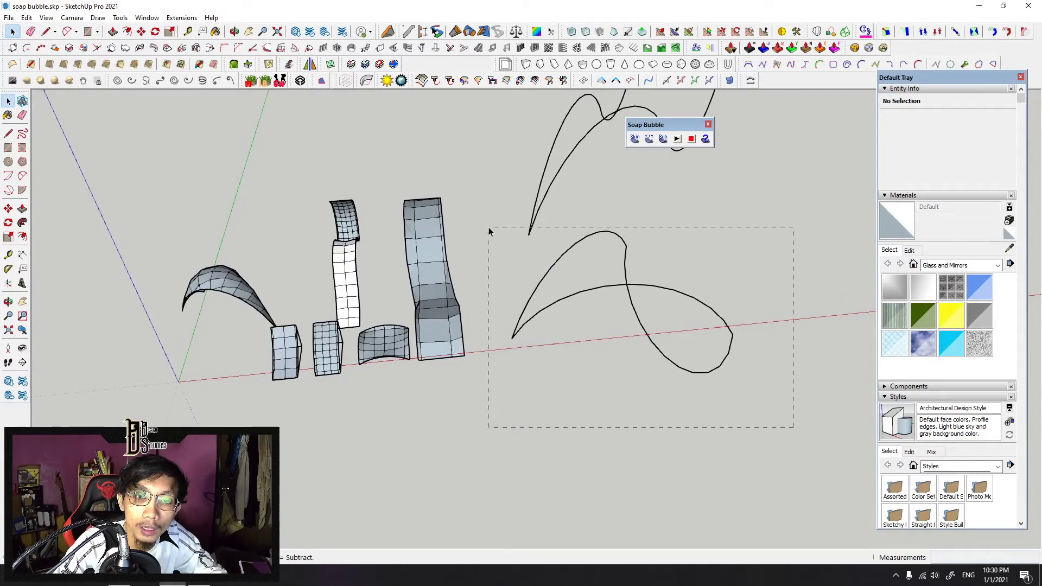
Crossing-select the large looping curve and cover it with a soap skin
mouse_move(569, 270)
middle_down()
mouse_move(630, 433)
mouse_move(717, 479)
middle_up()
drag(739, 470, 541, 282)
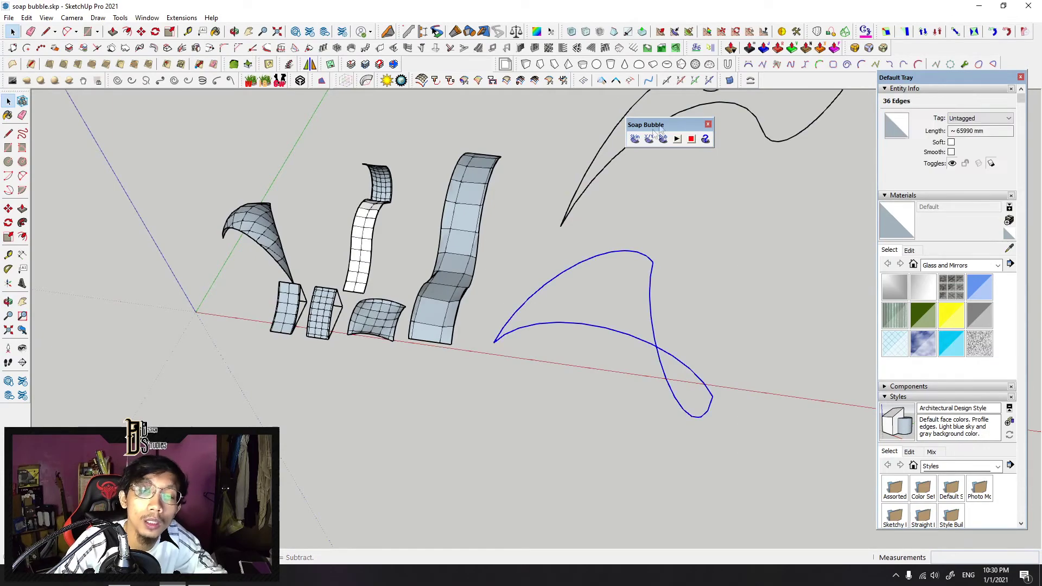
click(636, 139)
mouse_move(644, 166)
middle_down()
mouse_move(643, 353)
mouse_move(430, 249)
mouse_move(516, 190)
mouse_move(685, 197)
mouse_move(716, 294)
mouse_move(509, 288)
mouse_move(574, 272)
mouse_move(555, 337)
mouse_move(530, 333)
mouse_move(538, 467)
middle_up()
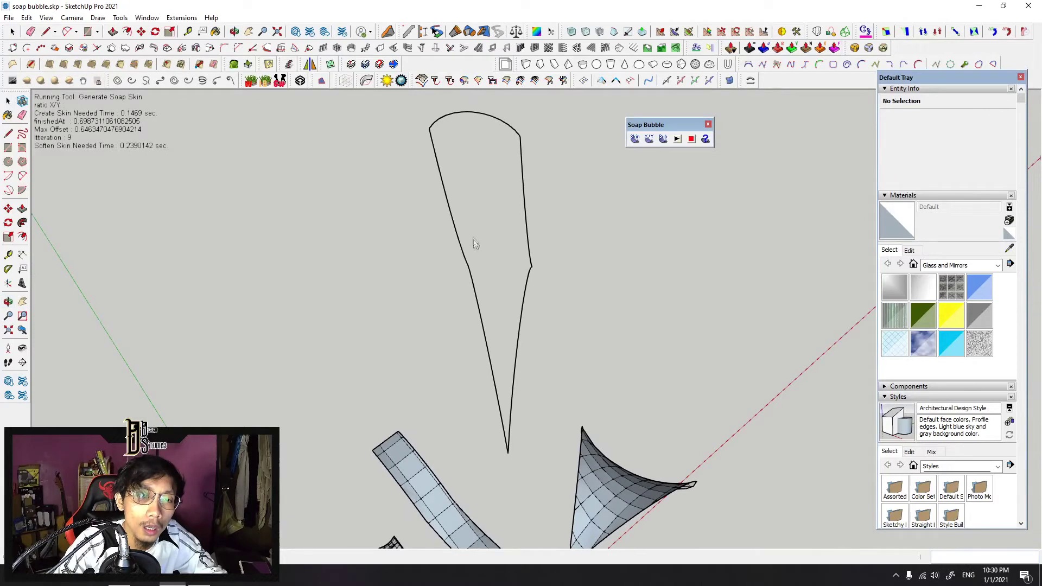
middle_drag(472, 240, 539, 447)
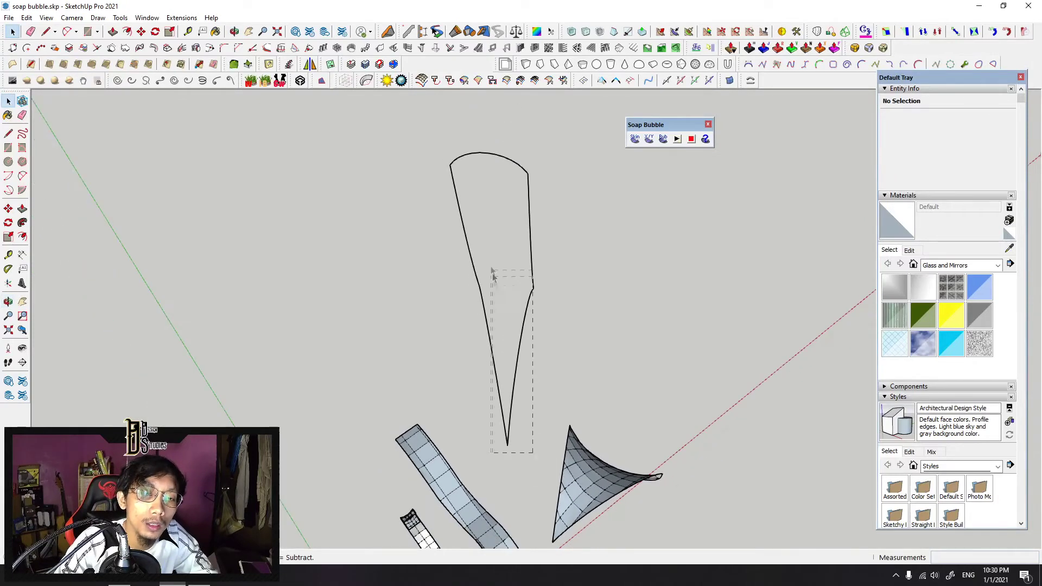
Crossing-select only the tapered leaf-shaped outline and generate a 10-division soap skin inside it
drag(537, 445, 475, 295)
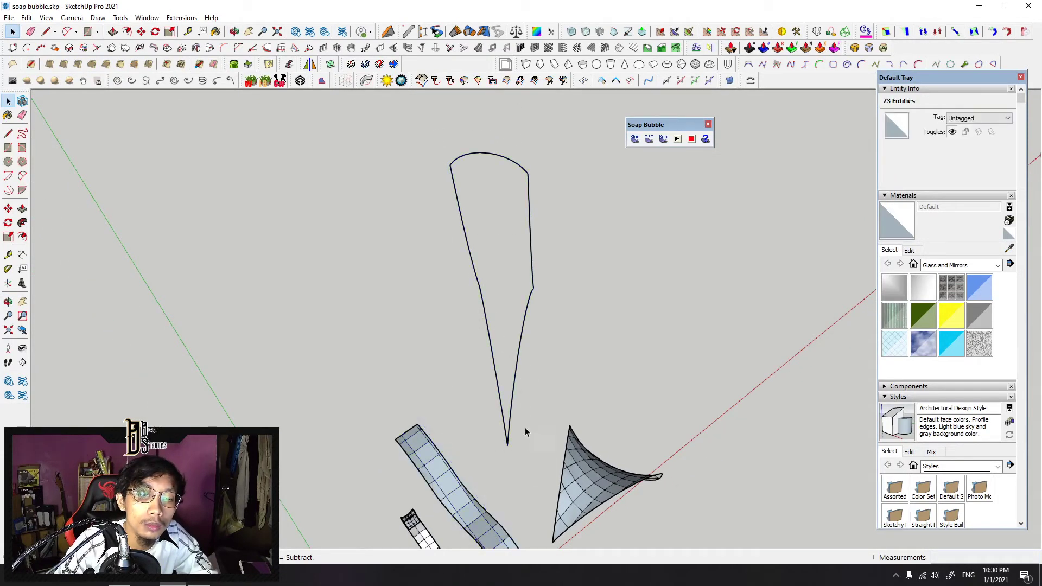
drag(436, 148, 438, 161)
middle_drag(437, 162, 551, 321)
drag(542, 440, 458, 249)
middle_drag(457, 145, 574, 299)
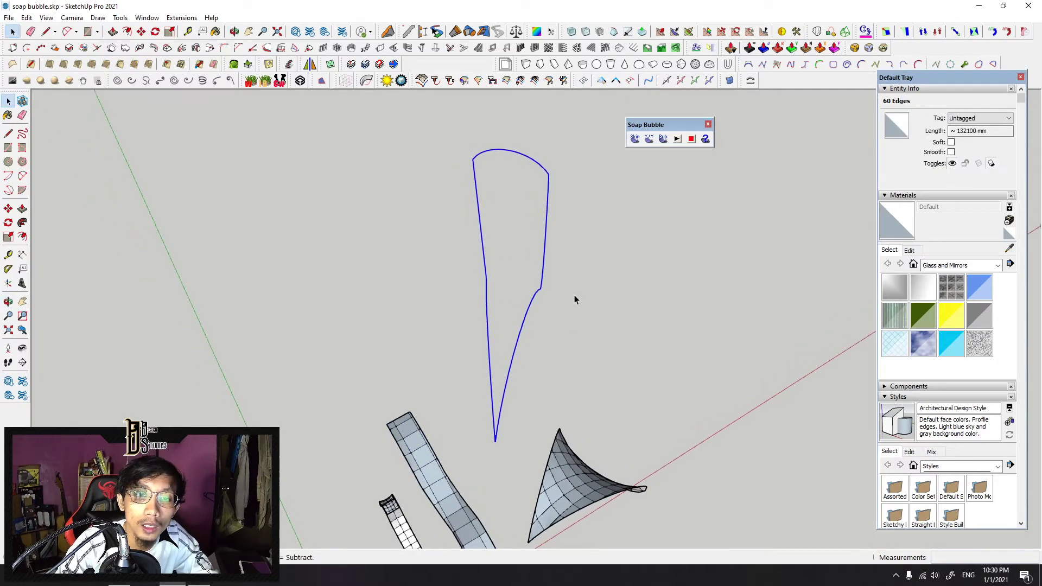
click(633, 140)
mouse_move(633, 163)
middle_down()
mouse_move(633, 297)
mouse_move(580, 326)
mouse_move(649, 369)
mouse_move(606, 348)
mouse_move(480, 349)
mouse_move(496, 347)
mouse_move(525, 400)
mouse_move(446, 300)
mouse_move(544, 288)
mouse_move(600, 337)
mouse_move(459, 336)
mouse_move(479, 338)
mouse_move(506, 365)
middle_up()
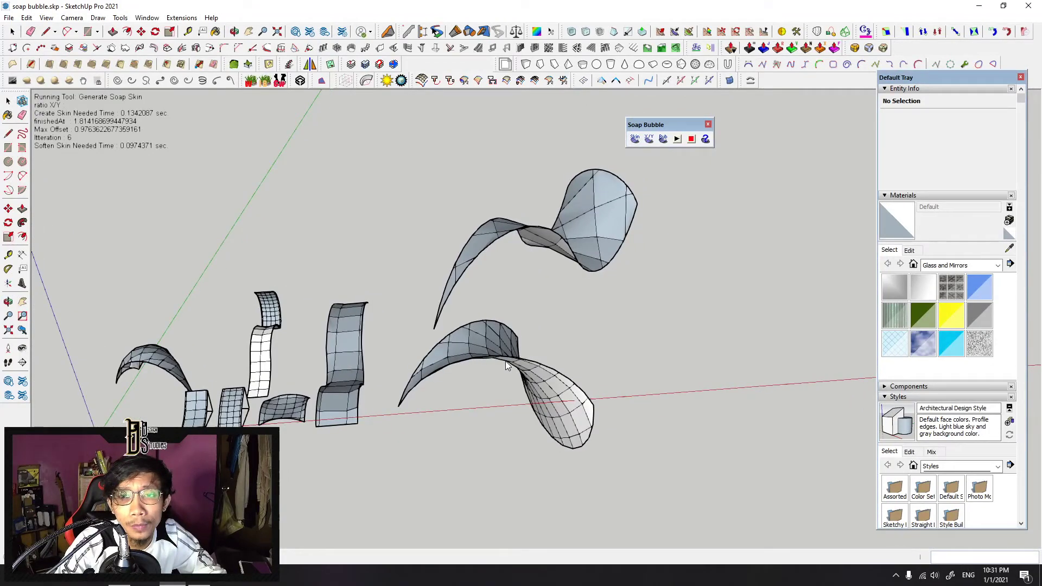